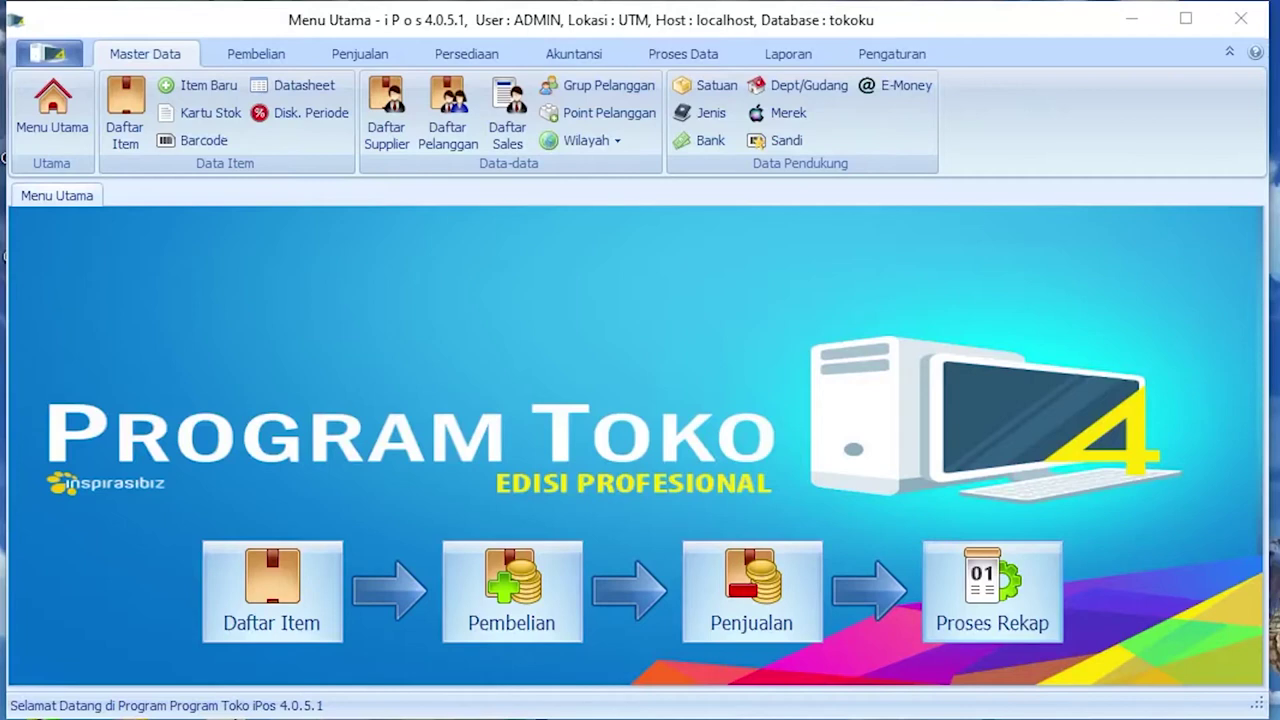
Open the list of purchase orders (Pesanan Pembelian) and start a new purchase order.
click(262, 58)
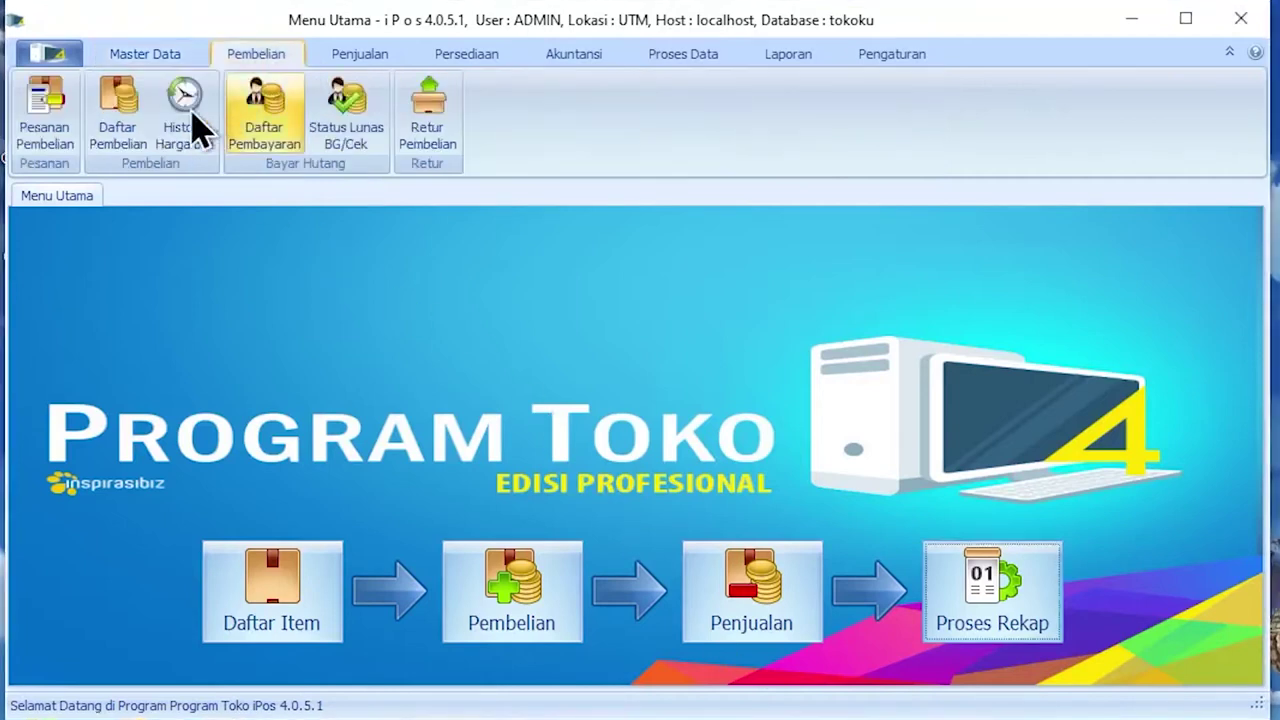
click(45, 135)
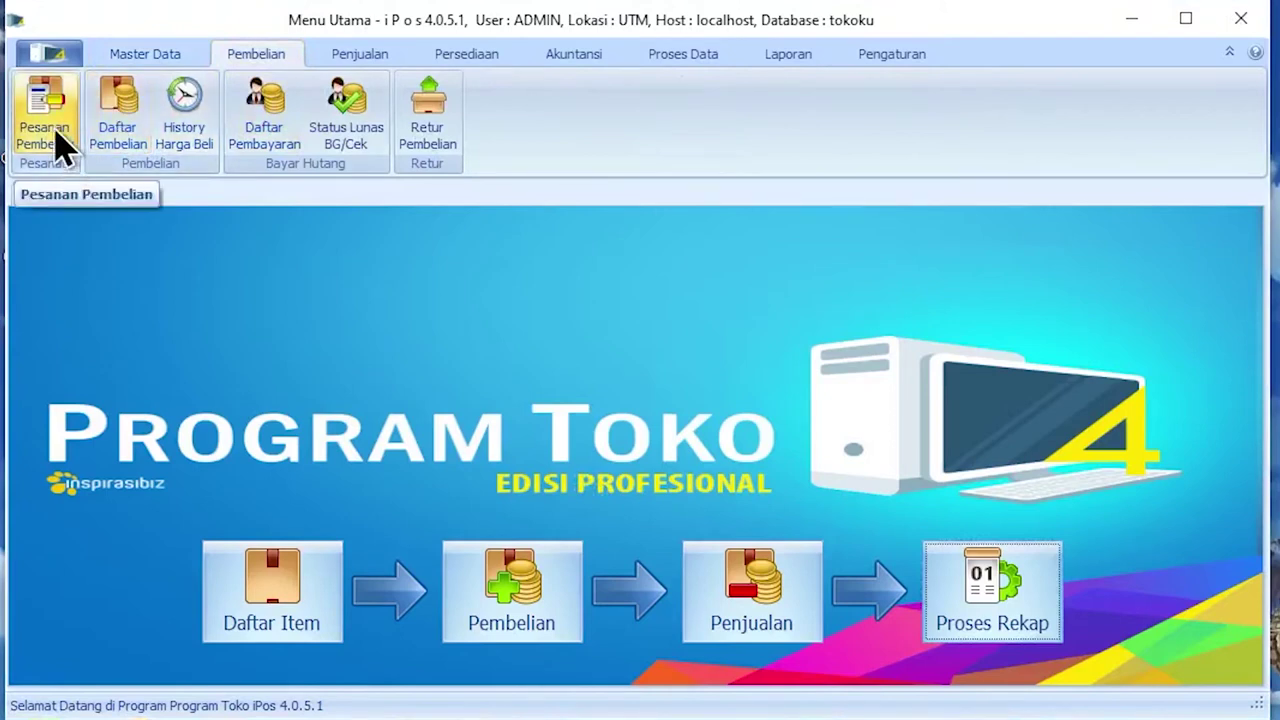
click(60, 140)
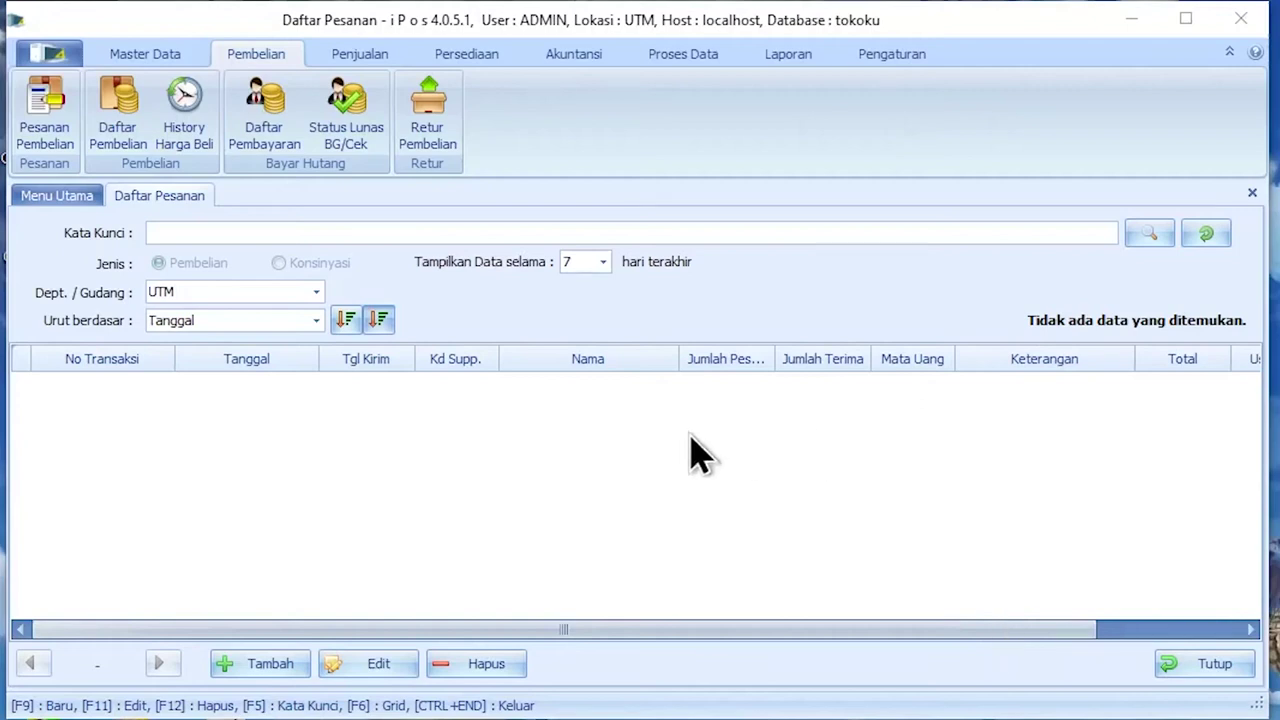
click(265, 670)
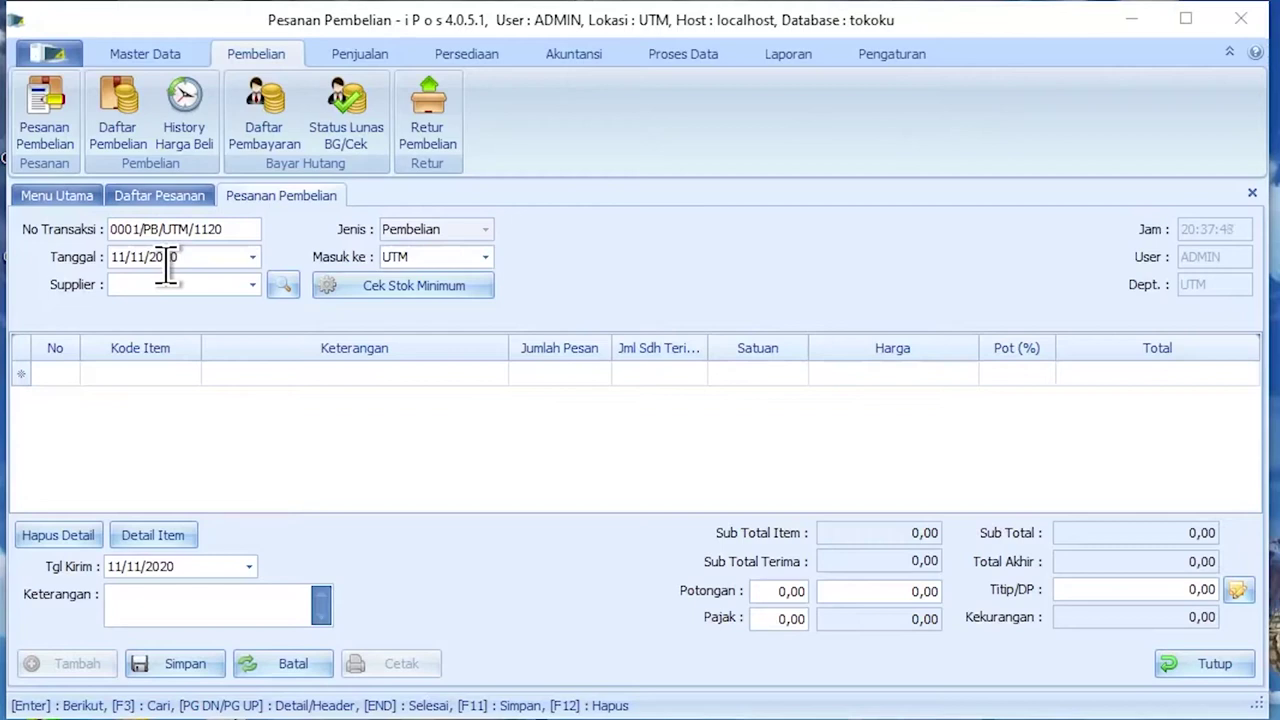
Choose Boyan ACC as the supplier of the new purchase order.
click(252, 257)
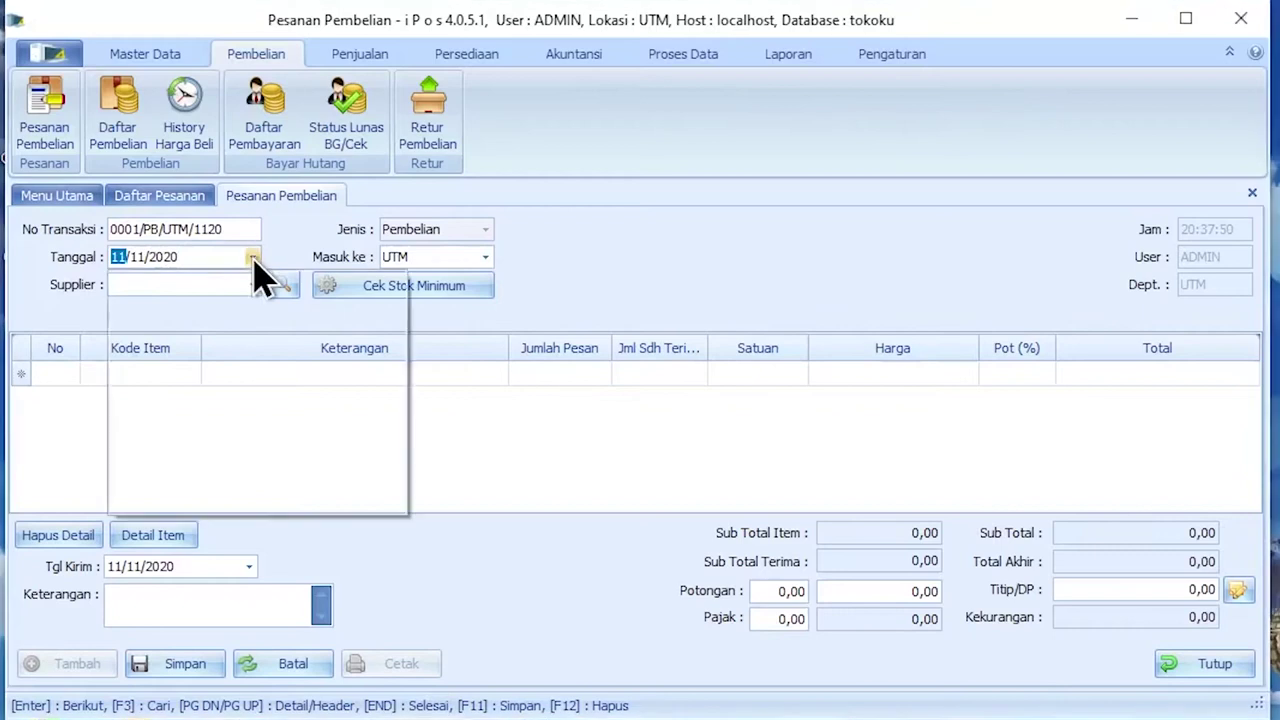
click(763, 276)
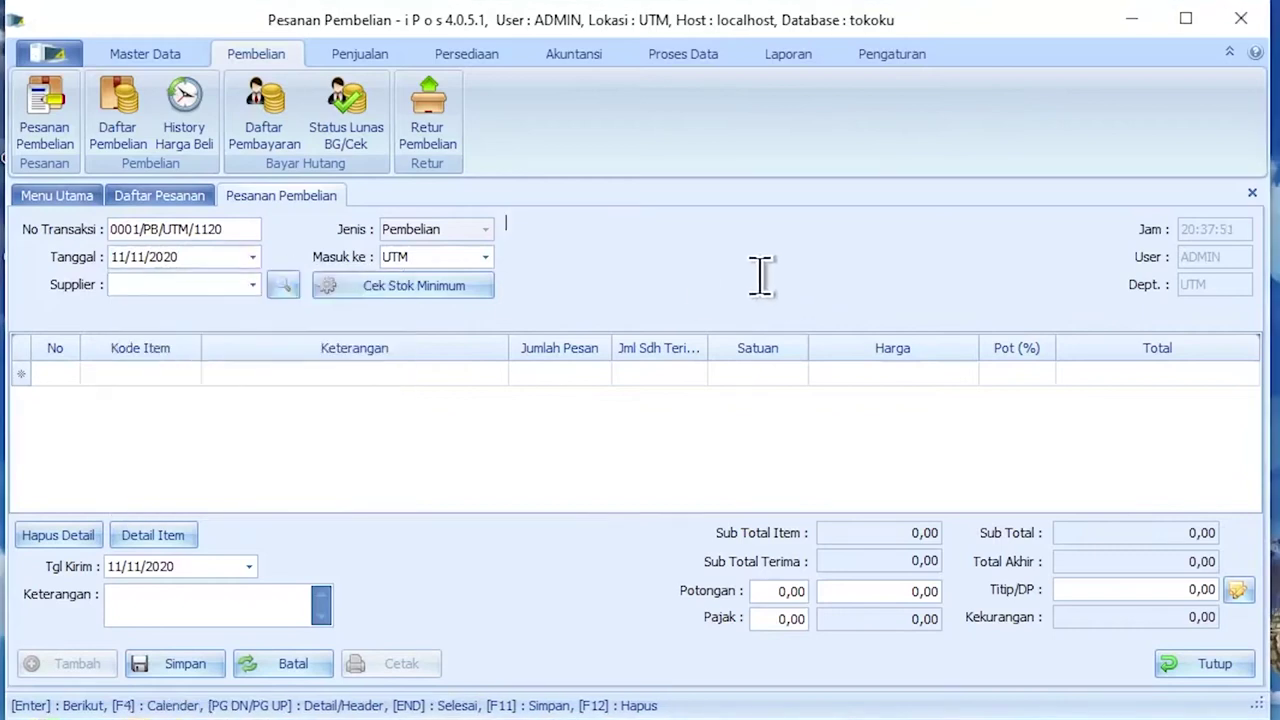
click(252, 286)
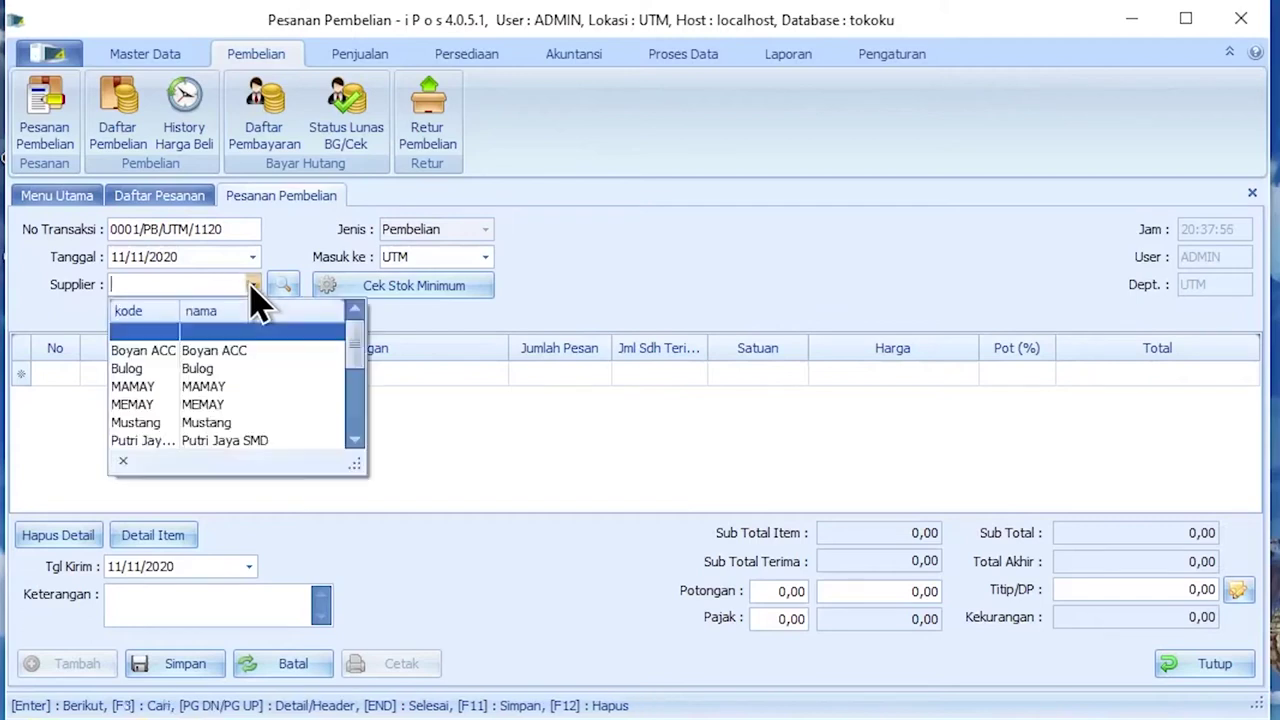
click(273, 357)
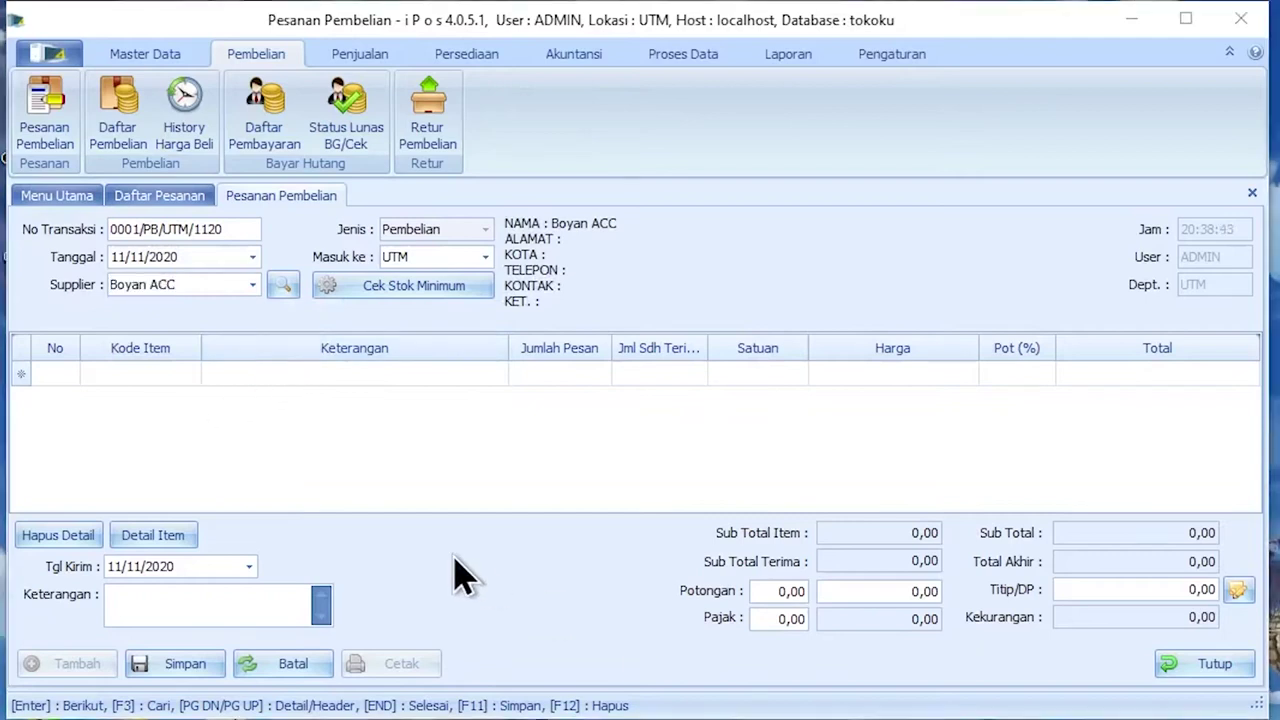
Search the supplier's items for "a" and add Headset Realme (item code 10392) as the first order line.
click(127, 373)
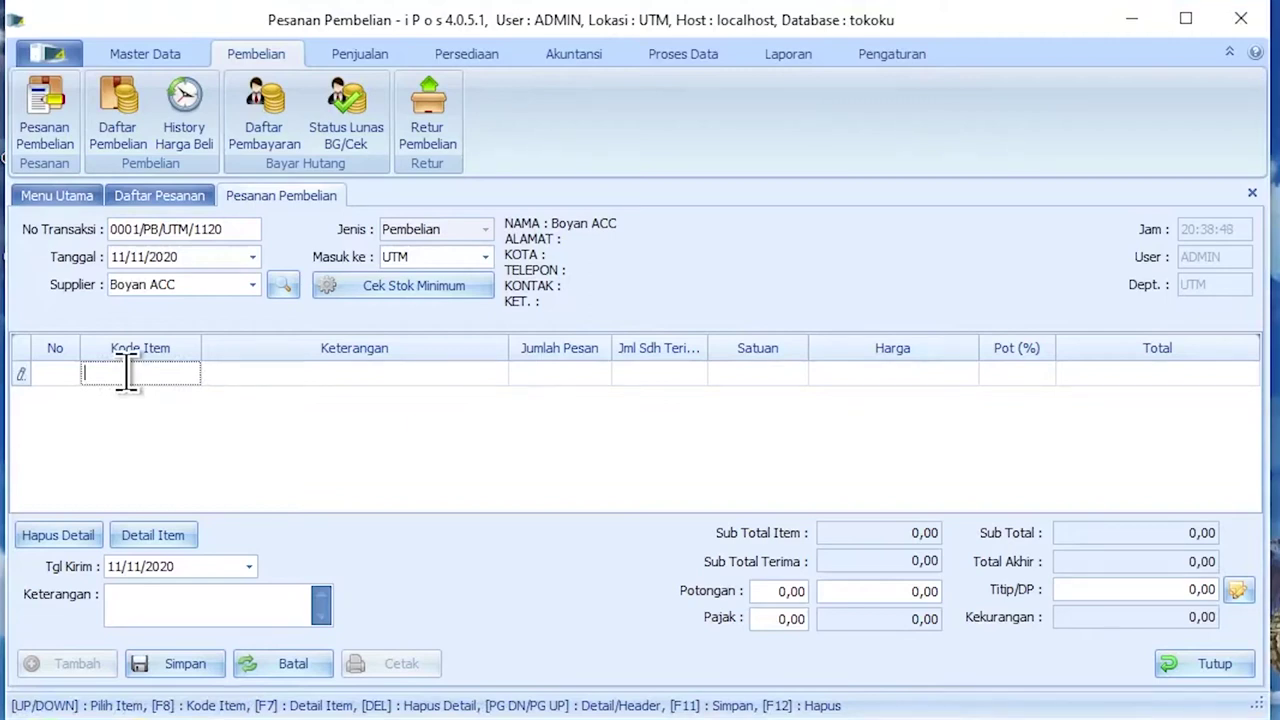
text(a)
key(Return)
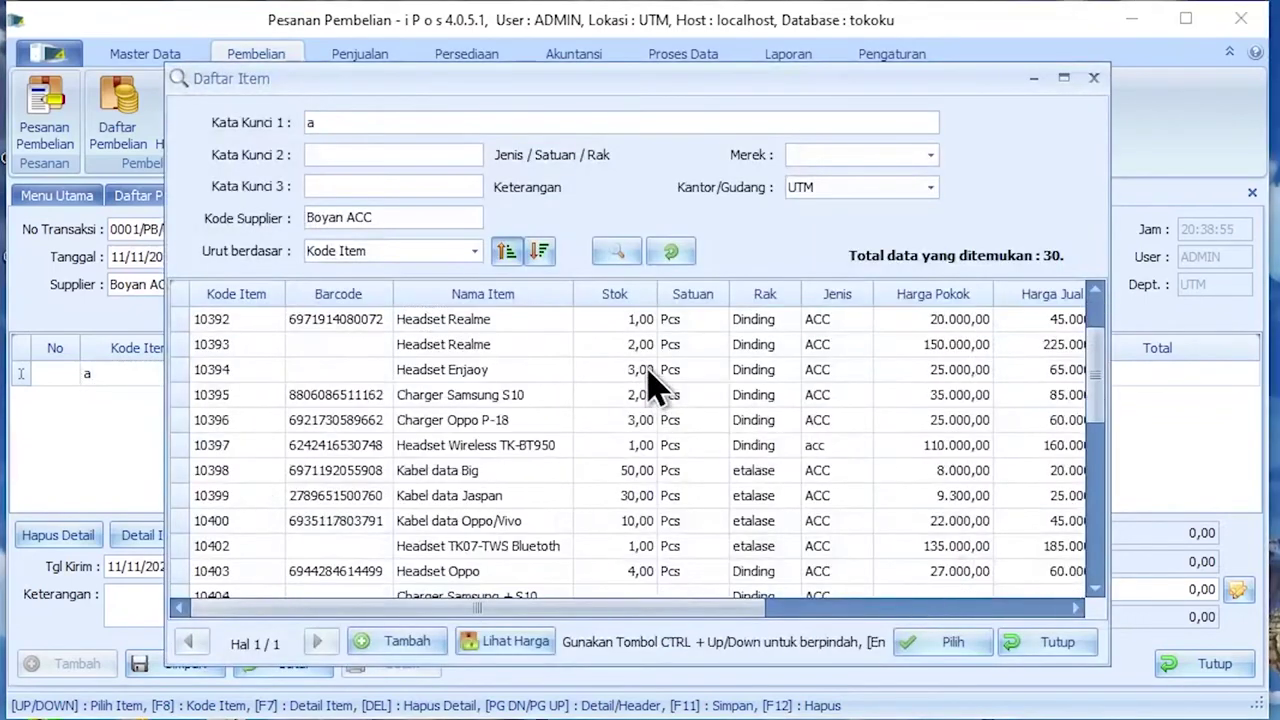
click(664, 397)
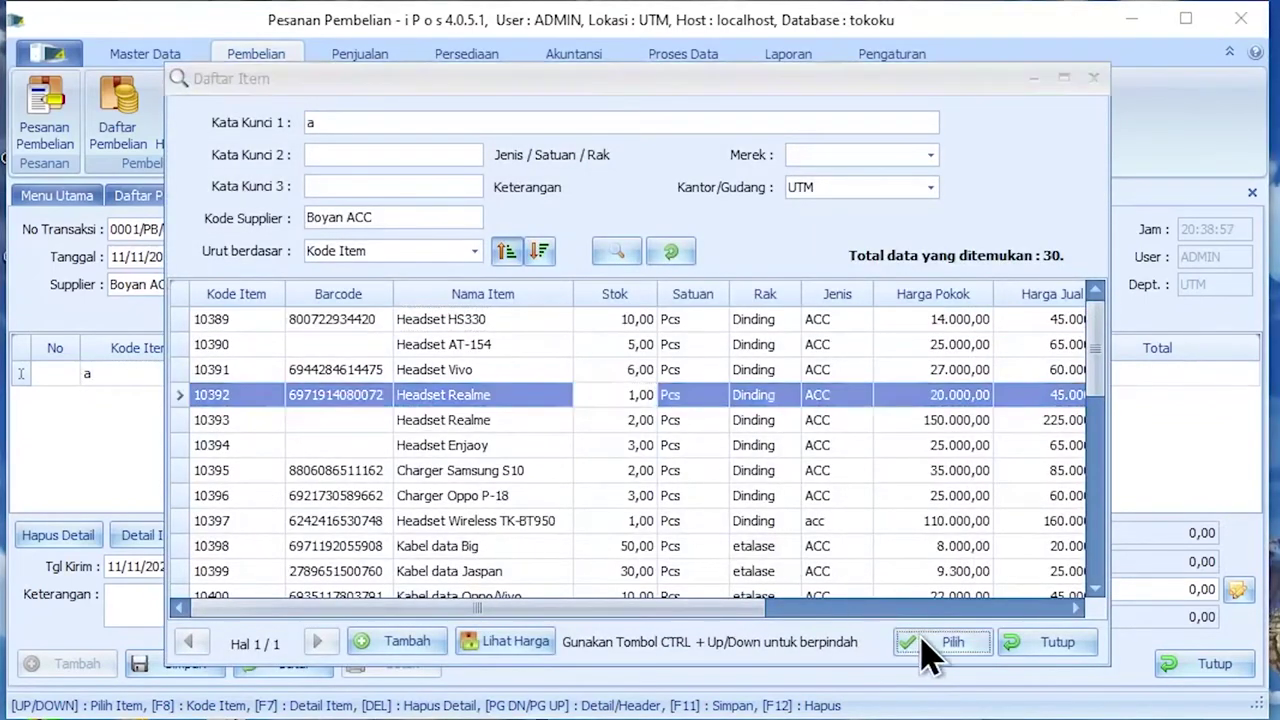
click(930, 642)
key(Return)
Search the supplier's items for "a" and add Headset TK07-TWS Bluetoth (item code 10402) as the second order line.
text(ia)
key(BackSpace)
key(BackSpace)
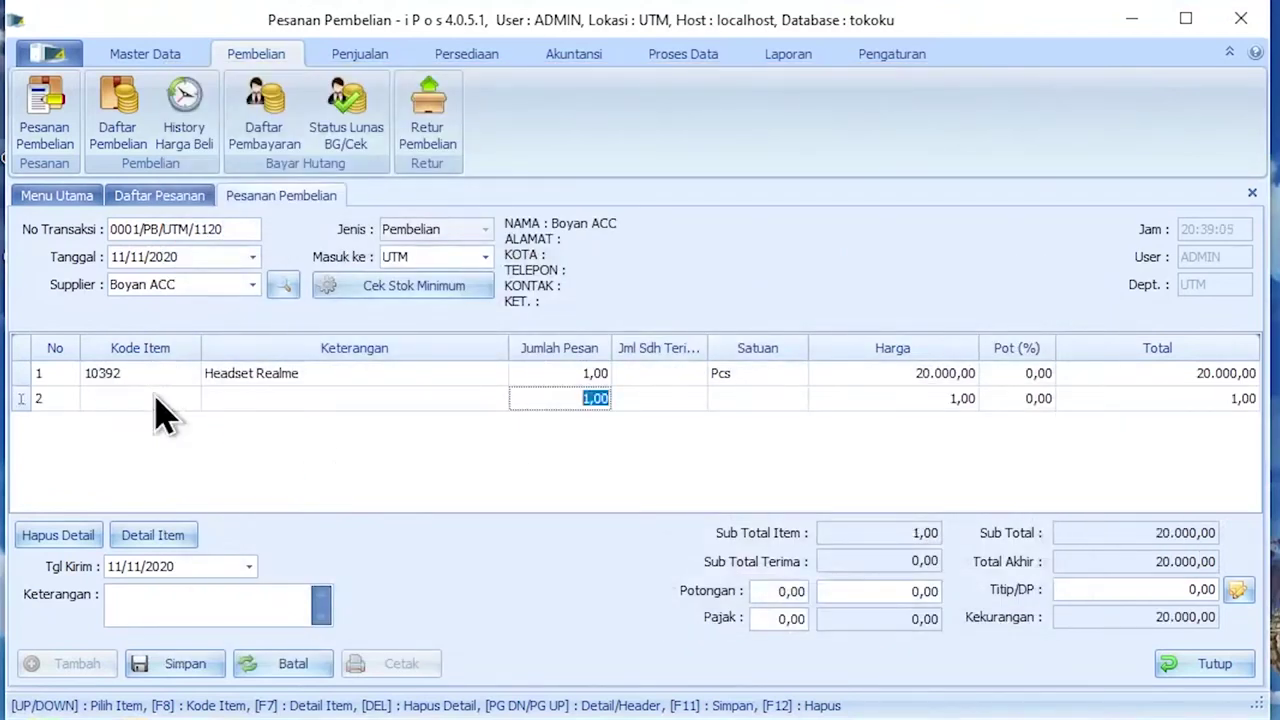
click(163, 397)
text(a)
key(Return)
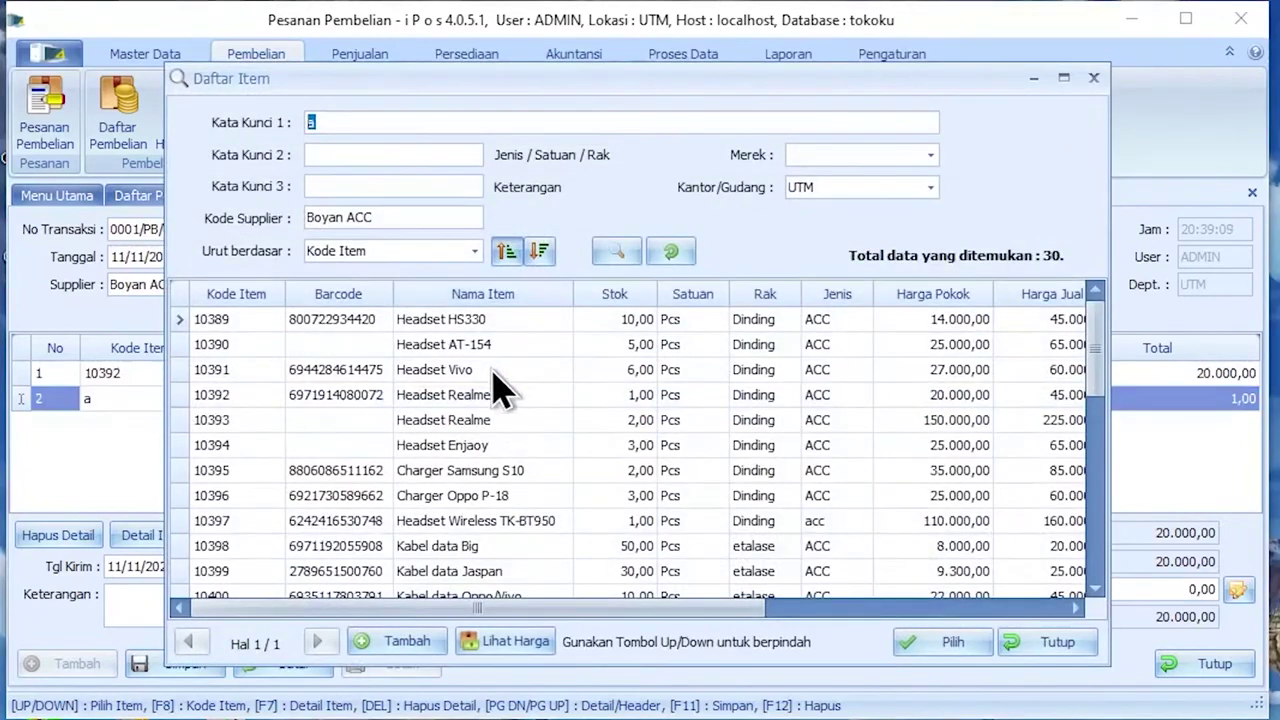
click(555, 470)
click(940, 642)
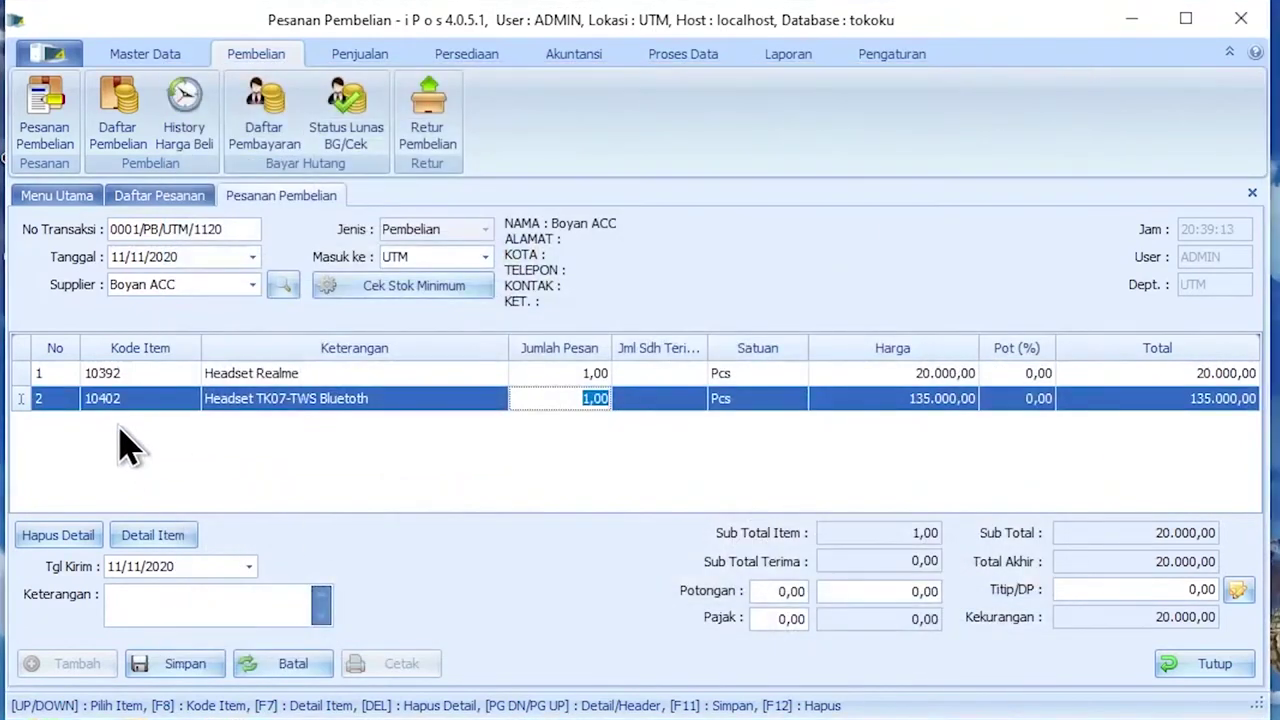
Search the supplier's items for "i" and add PlesDisc HP 16 GB (item code 10410) as the third order line.
click(117, 423)
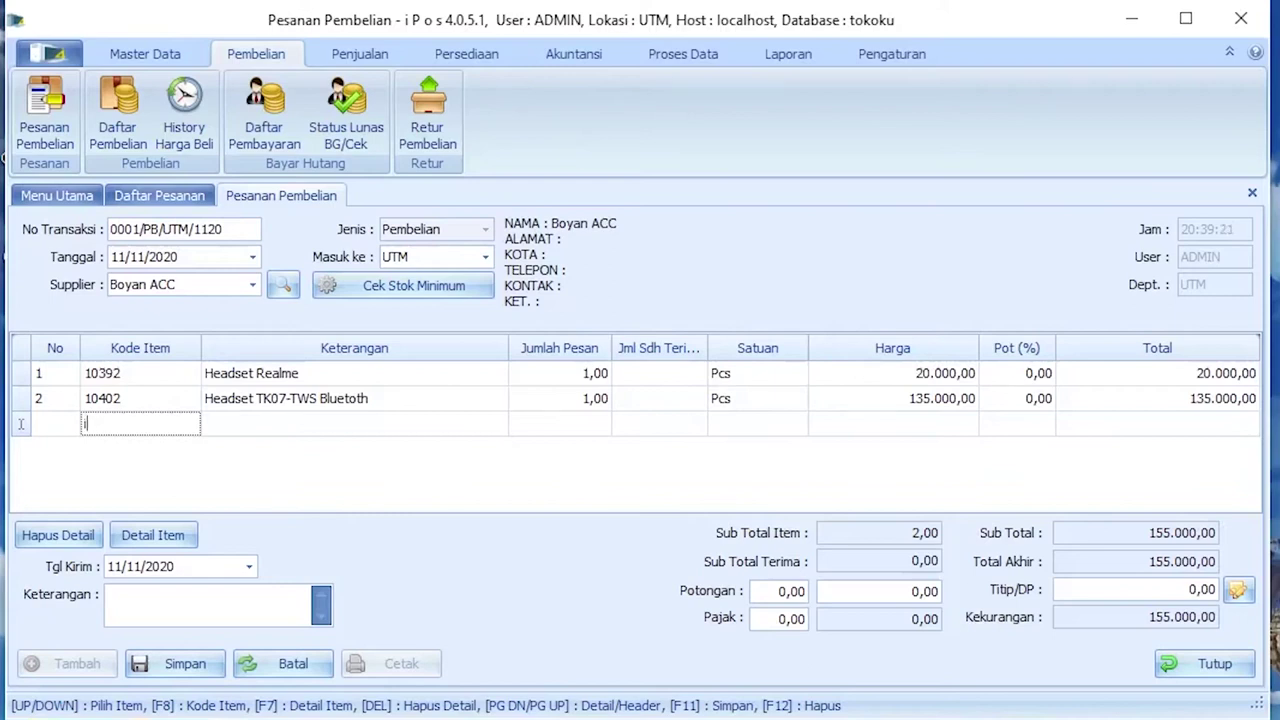
key(F8)
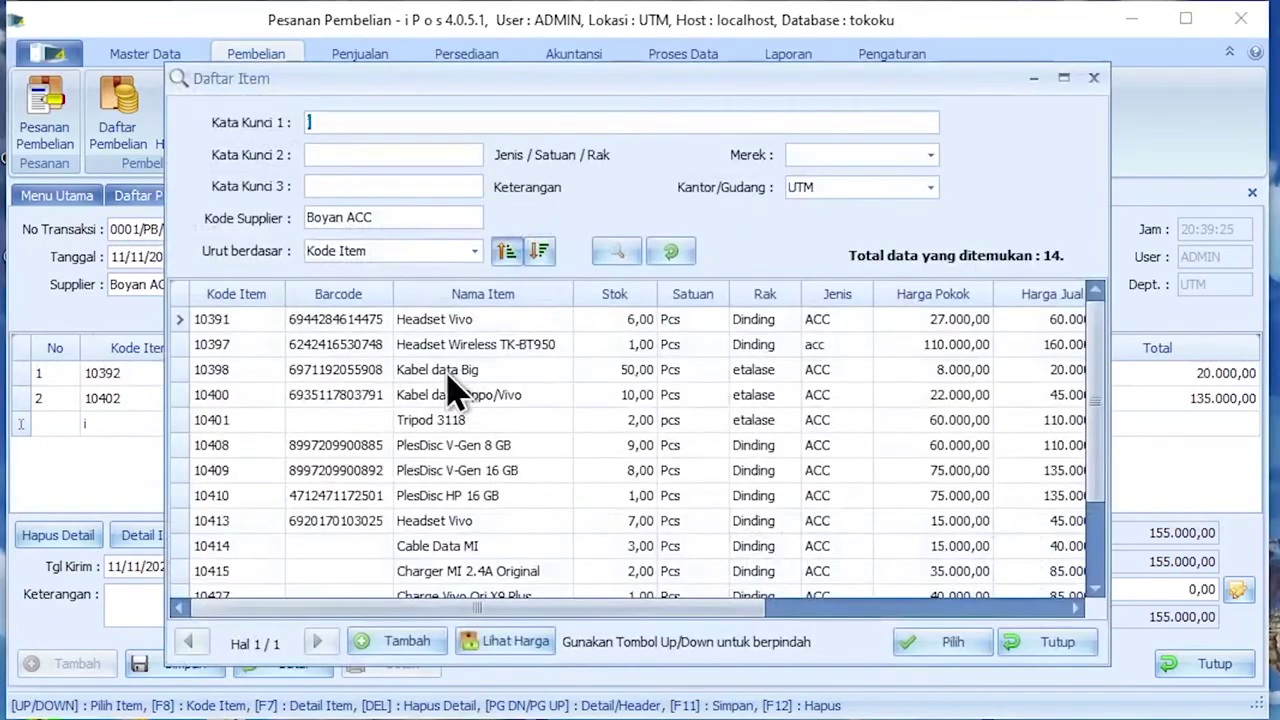
scroll(475, 435, down, 1)
click(605, 422)
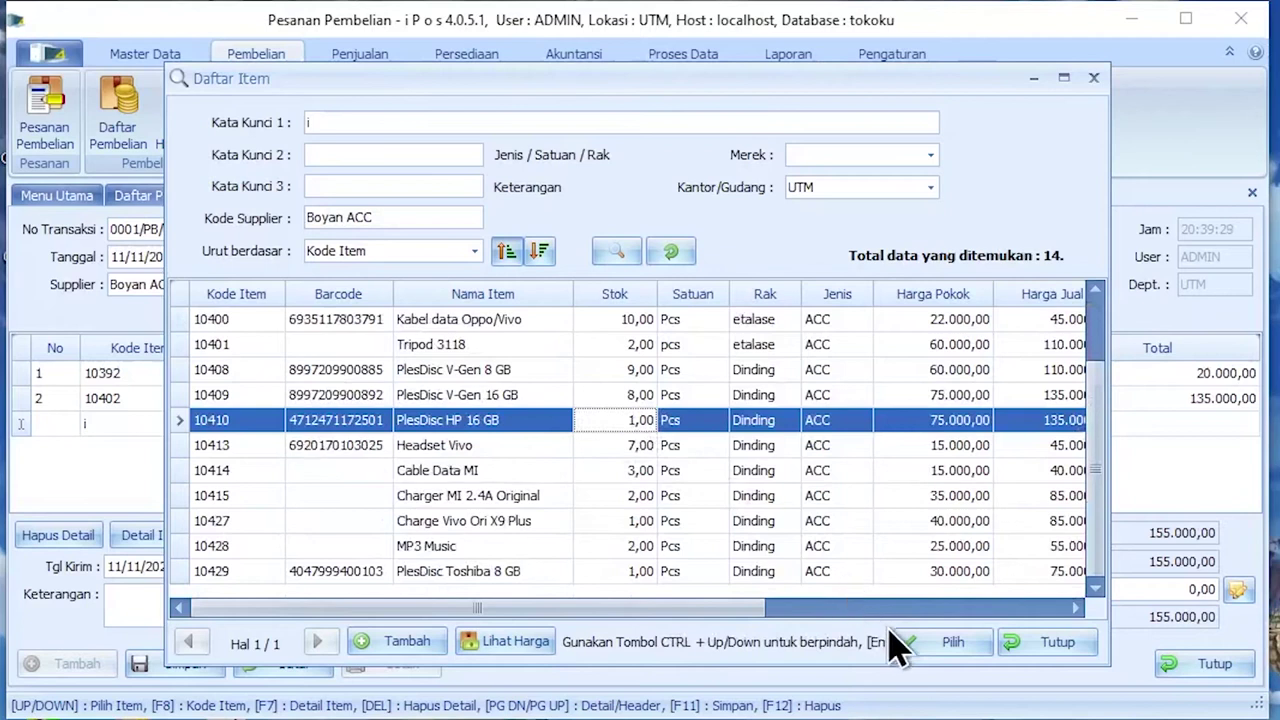
click(940, 642)
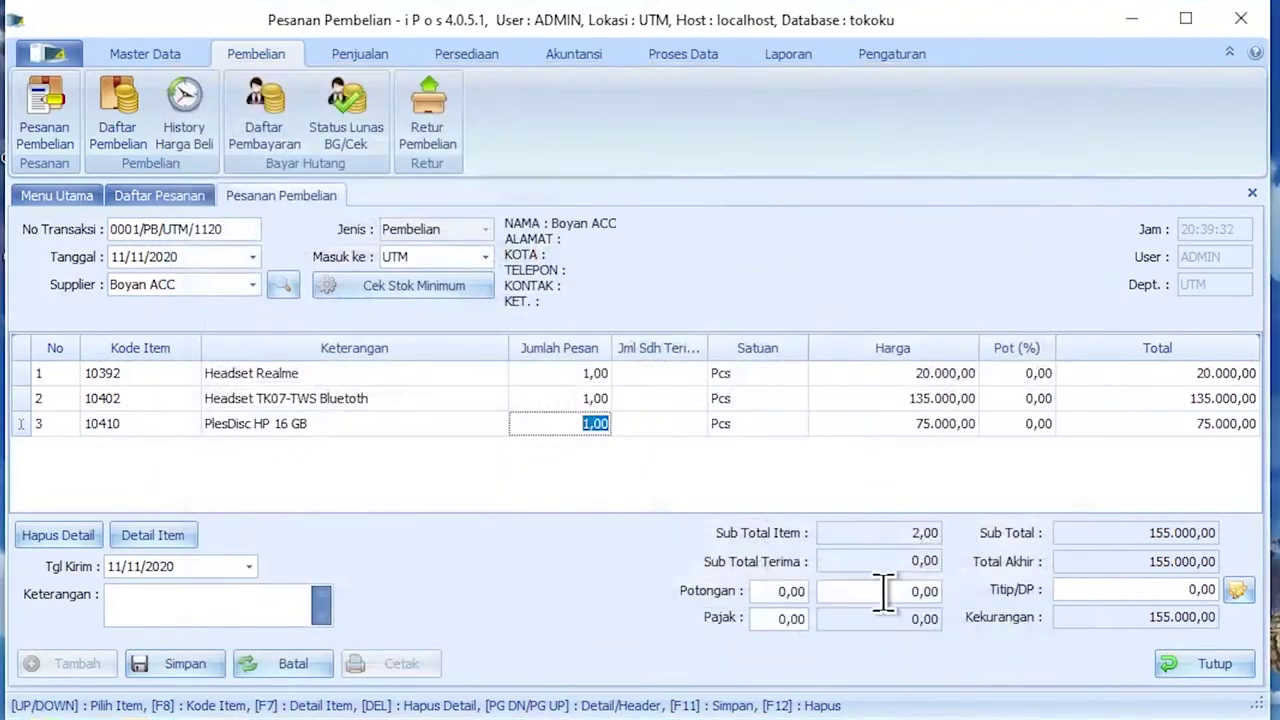
Set the ordered quantities to 50 for Headset Realme, 10 for Headset TK07-TWS Bluetoth and 25 for PlesDisc HP 16 GB.
click(572, 380)
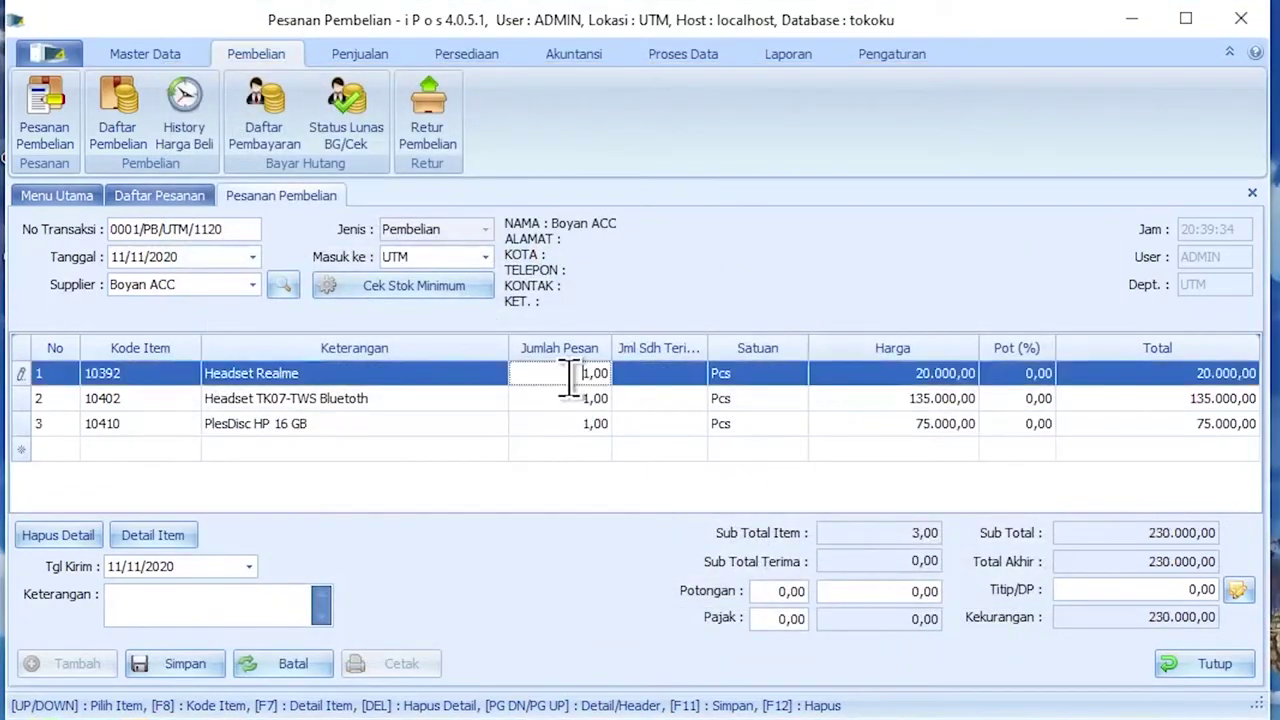
drag(572, 380, 670, 382)
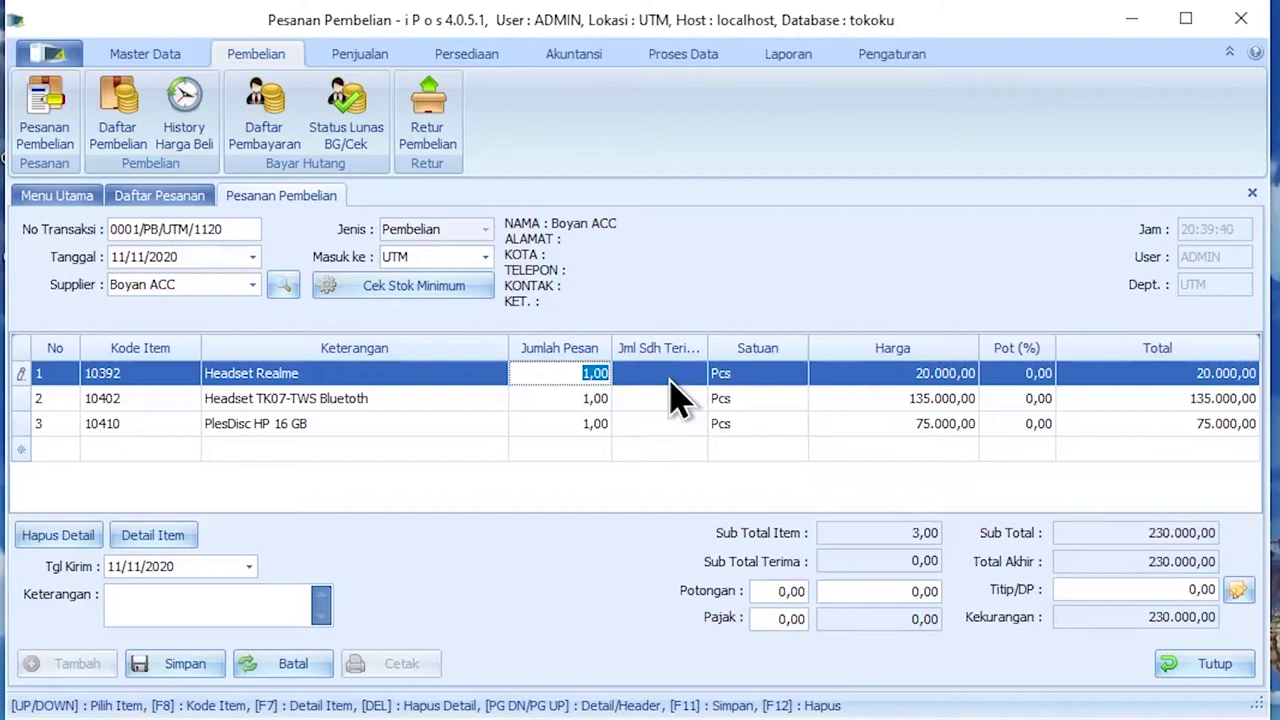
text(50)
click(584, 403)
click(586, 400)
text(10)
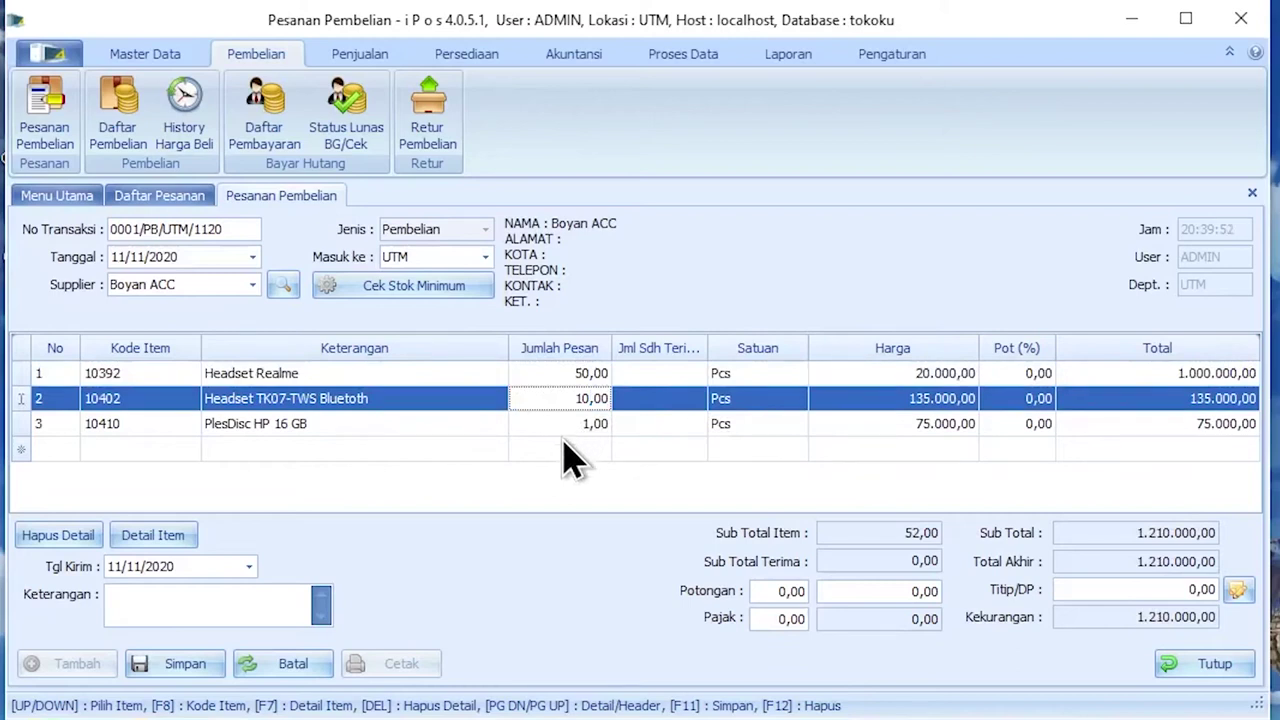
click(588, 426)
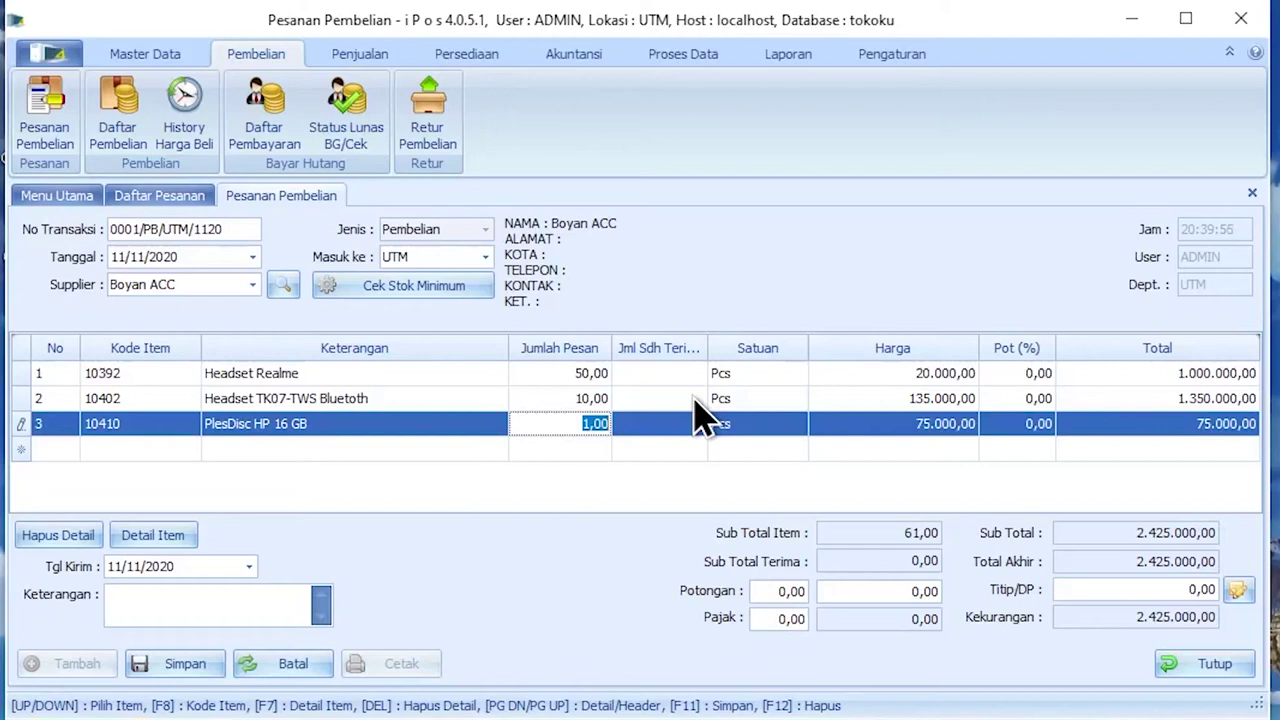
text(25)
key(Return)
click(957, 434)
click(920, 429)
key(Tab)
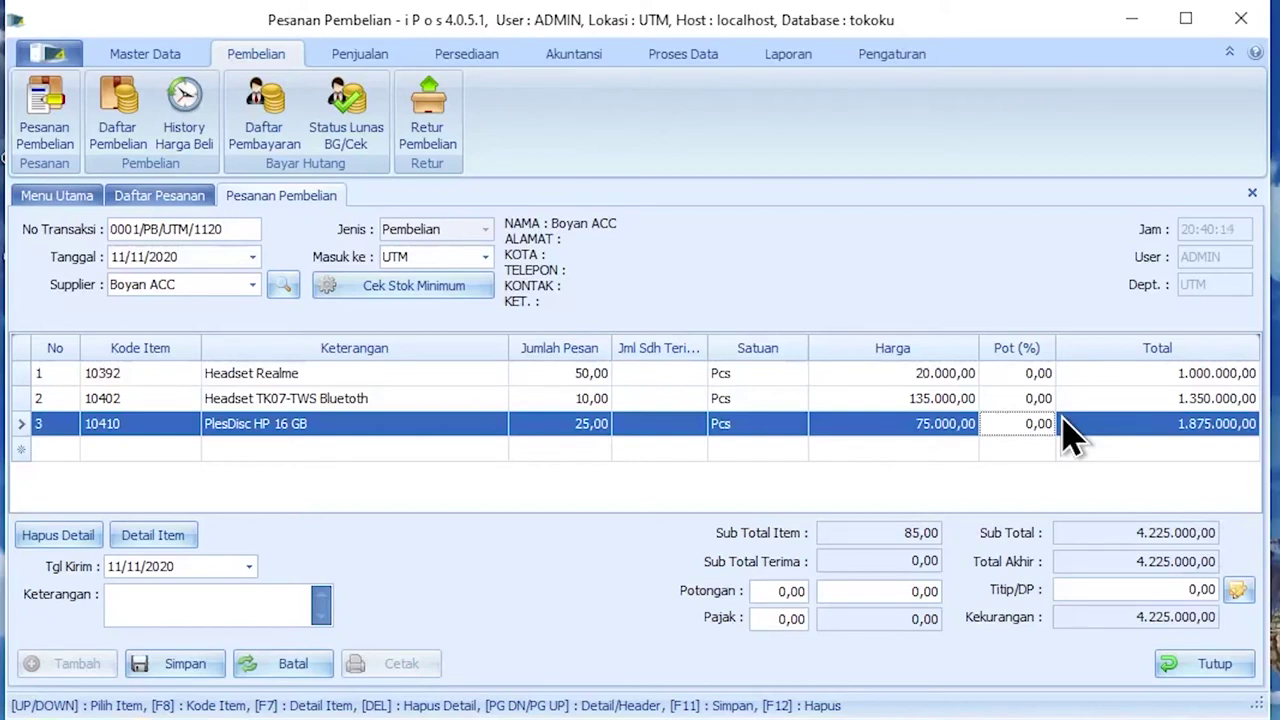
click(915, 422)
key(Up)
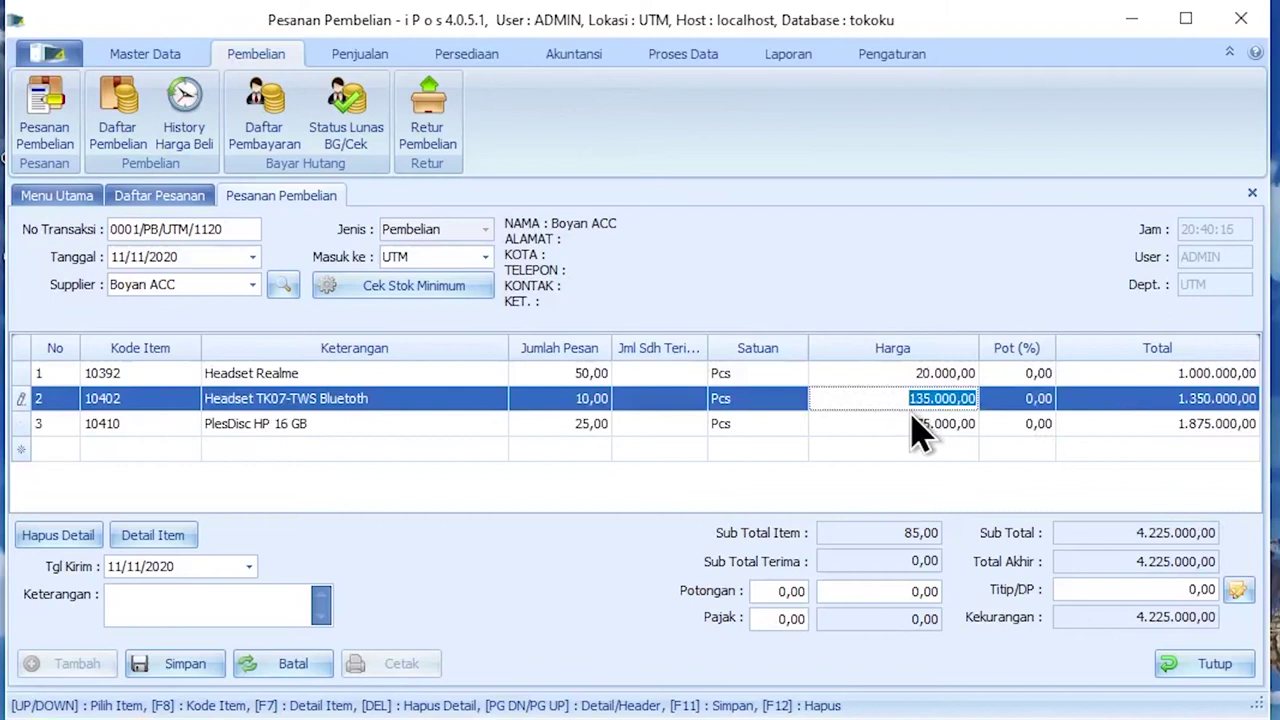
click(799, 428)
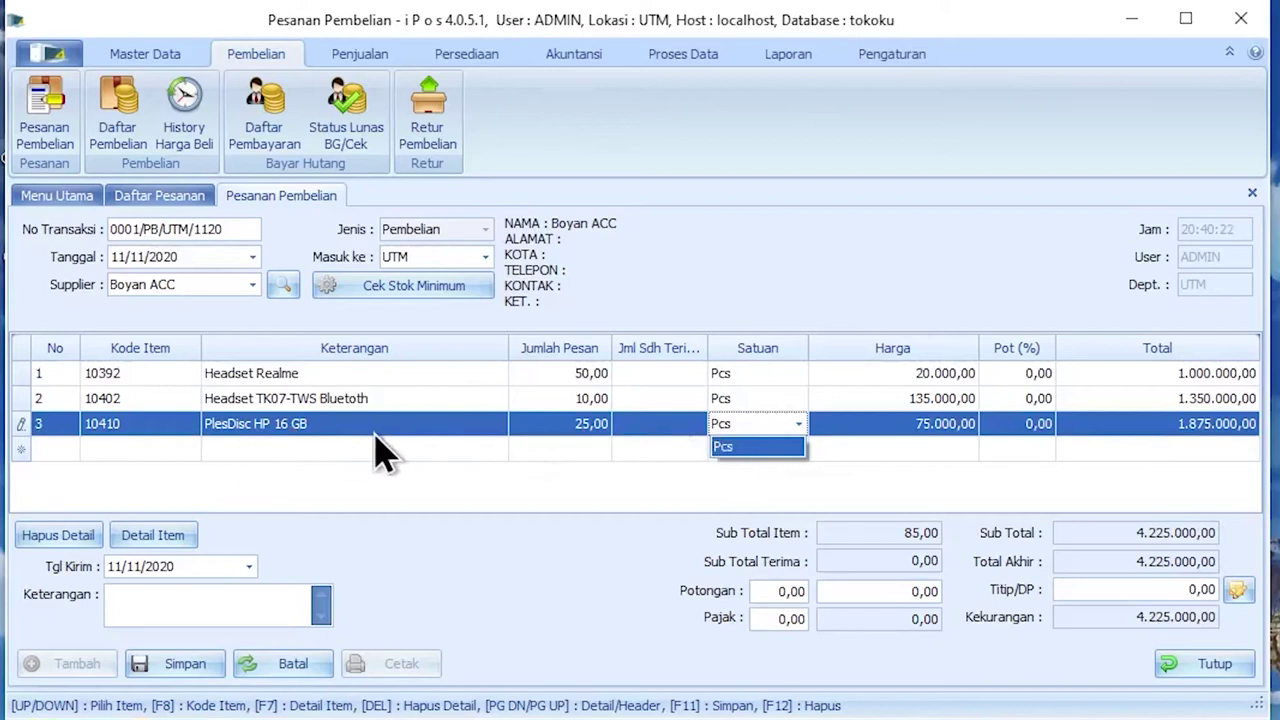
Set the unit price of the PlesDisc HP 16 GB line to 70.000.
click(891, 423)
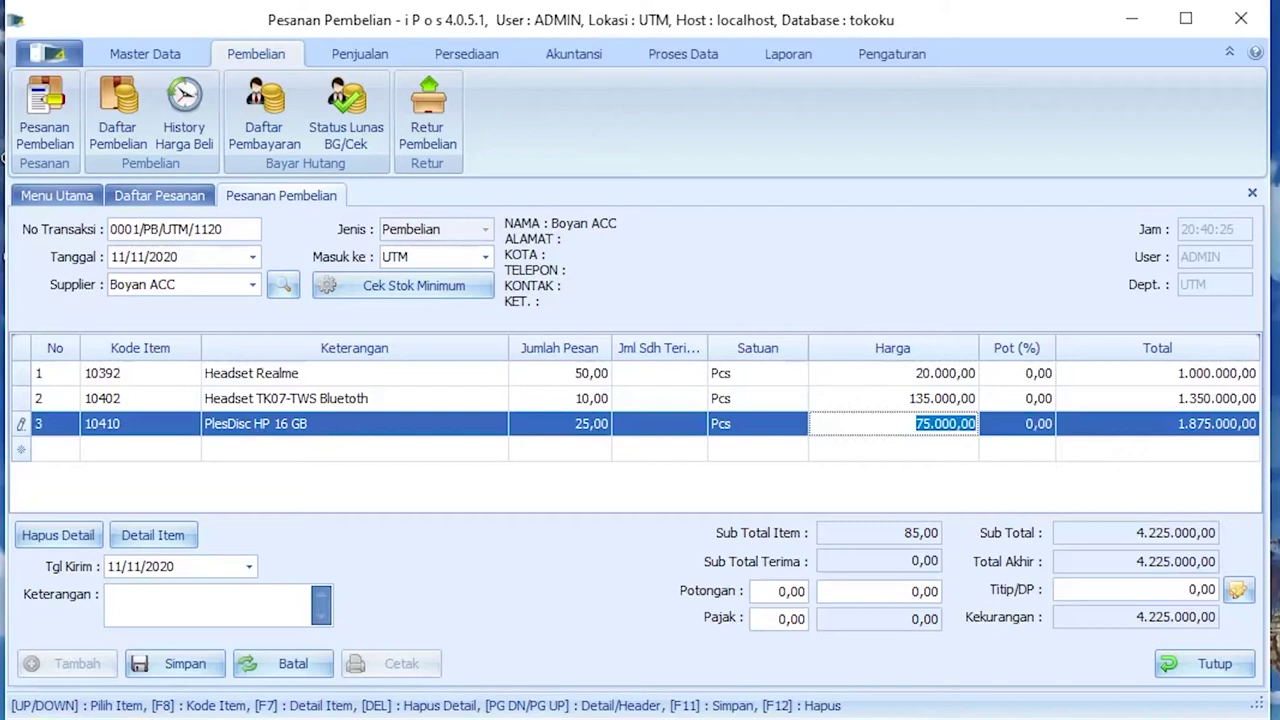
text(70.000)
key(Return)
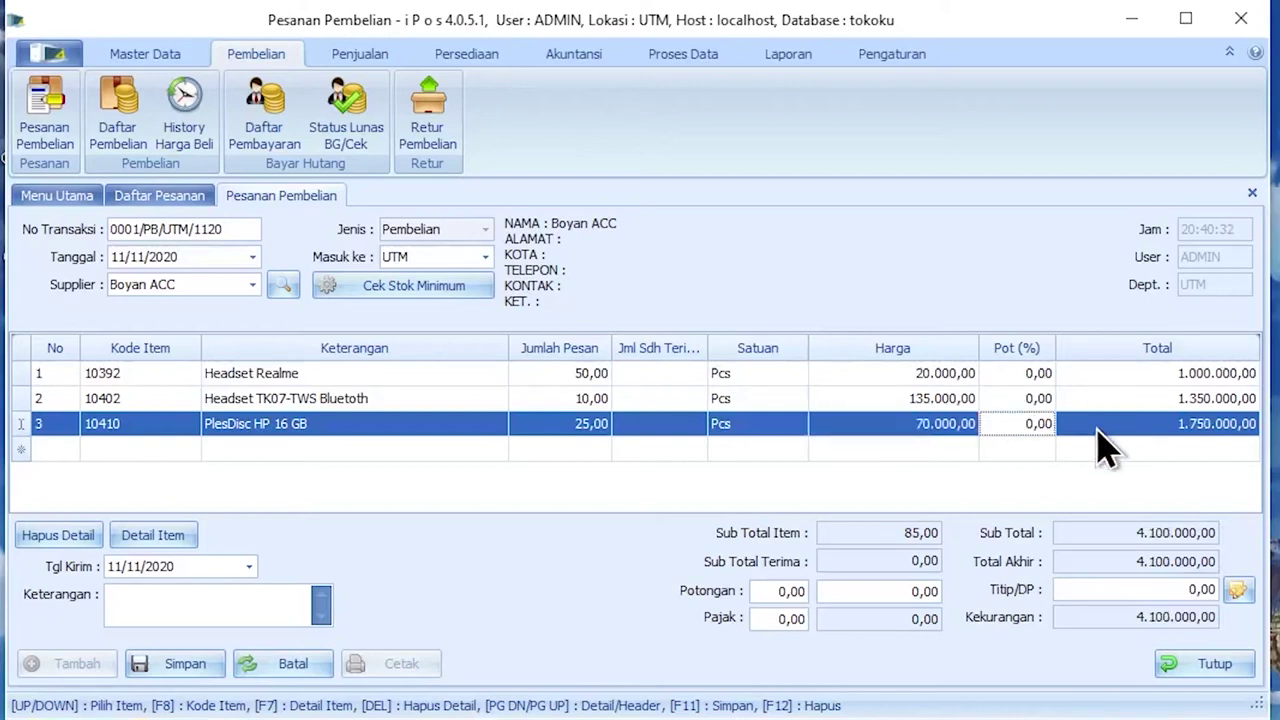
key(Down)
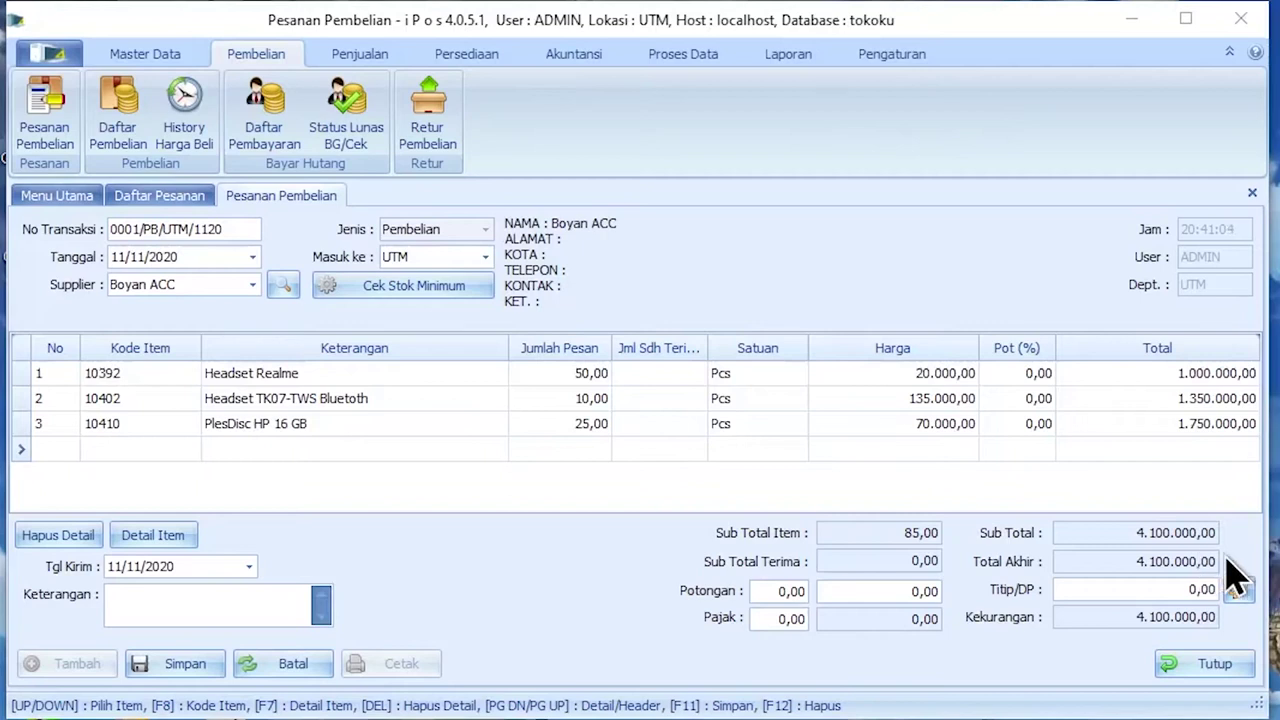
Save the purchase order without a down payment and close the confirmation message.
click(1172, 590)
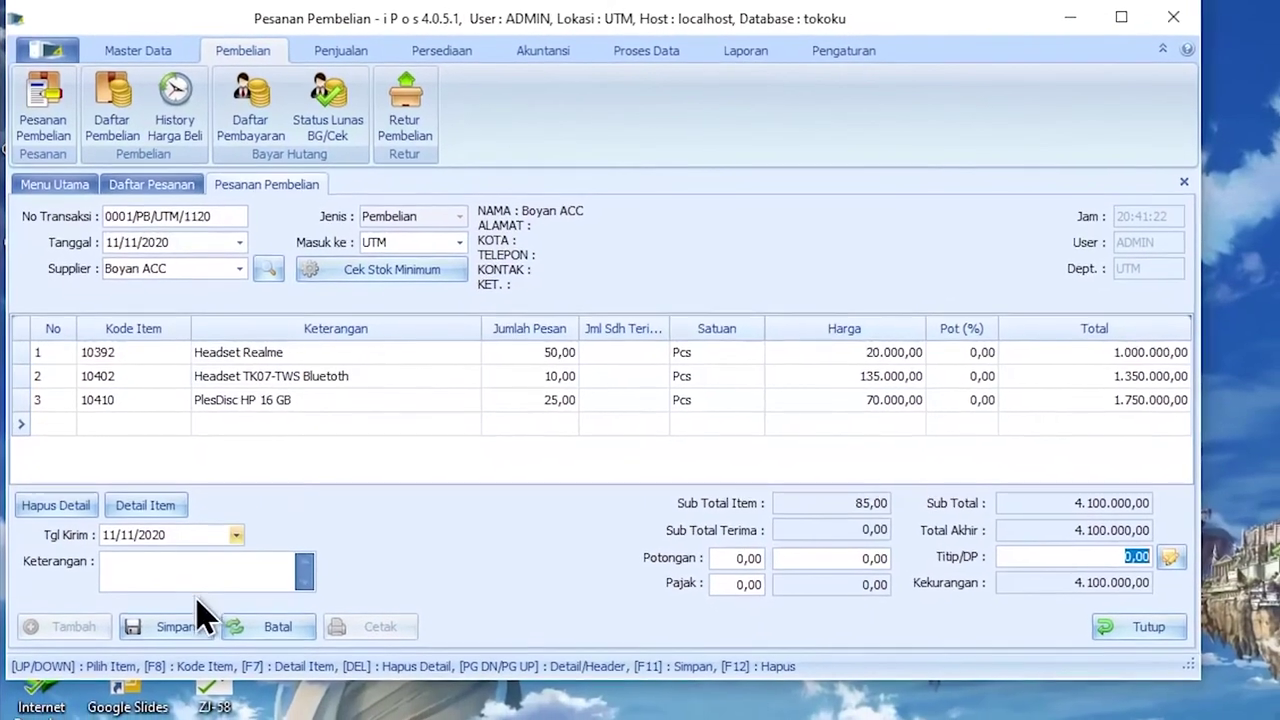
click(178, 624)
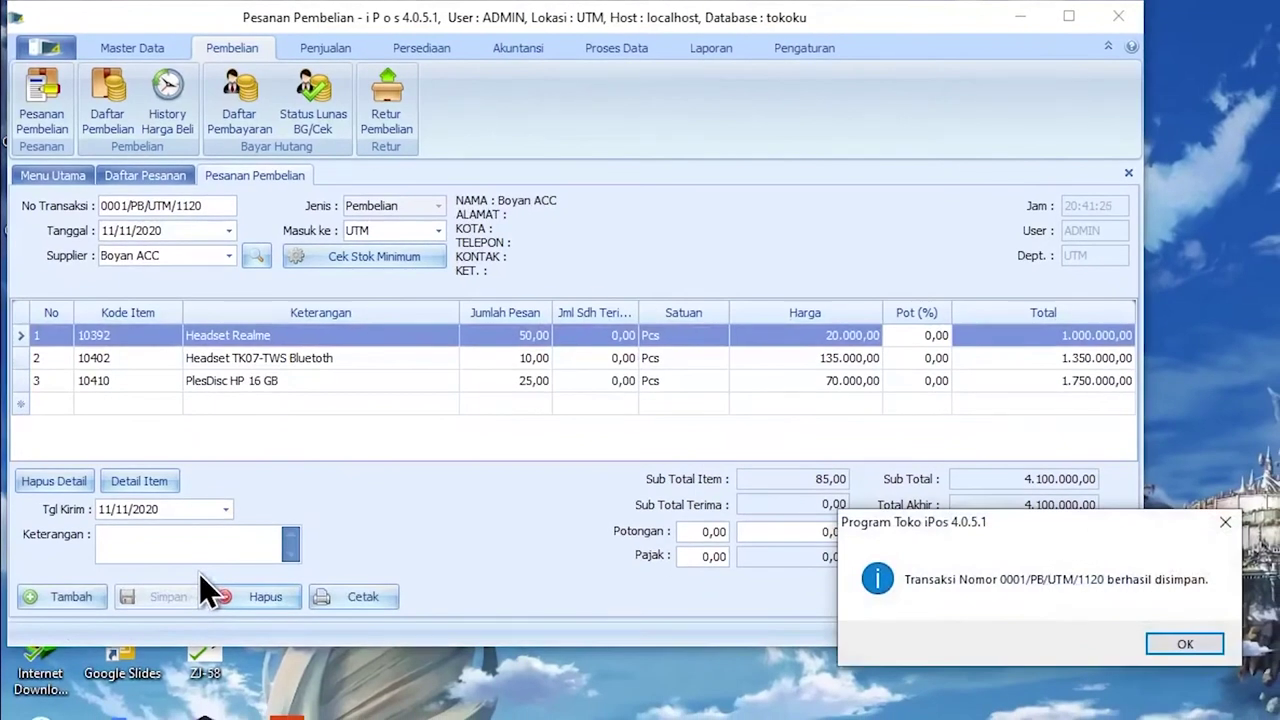
click(1200, 642)
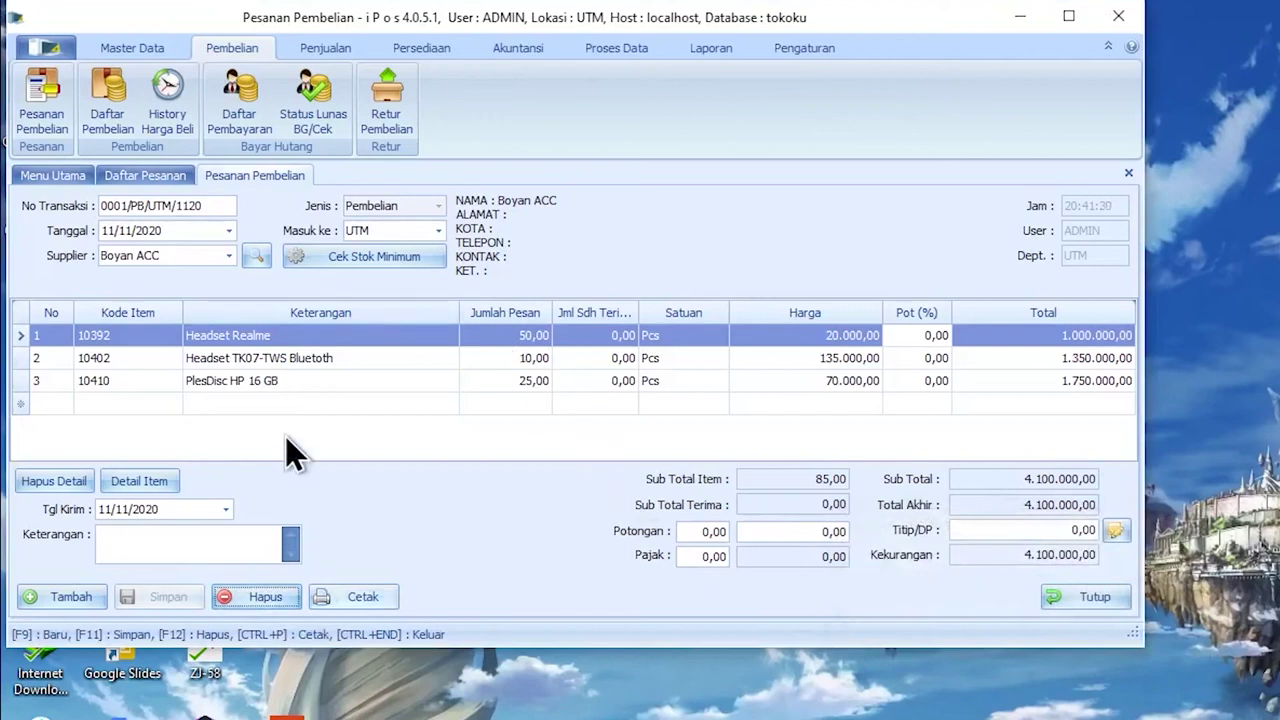
Open a print preview of the saved order using the Pesanan Beli layout.
click(371, 596)
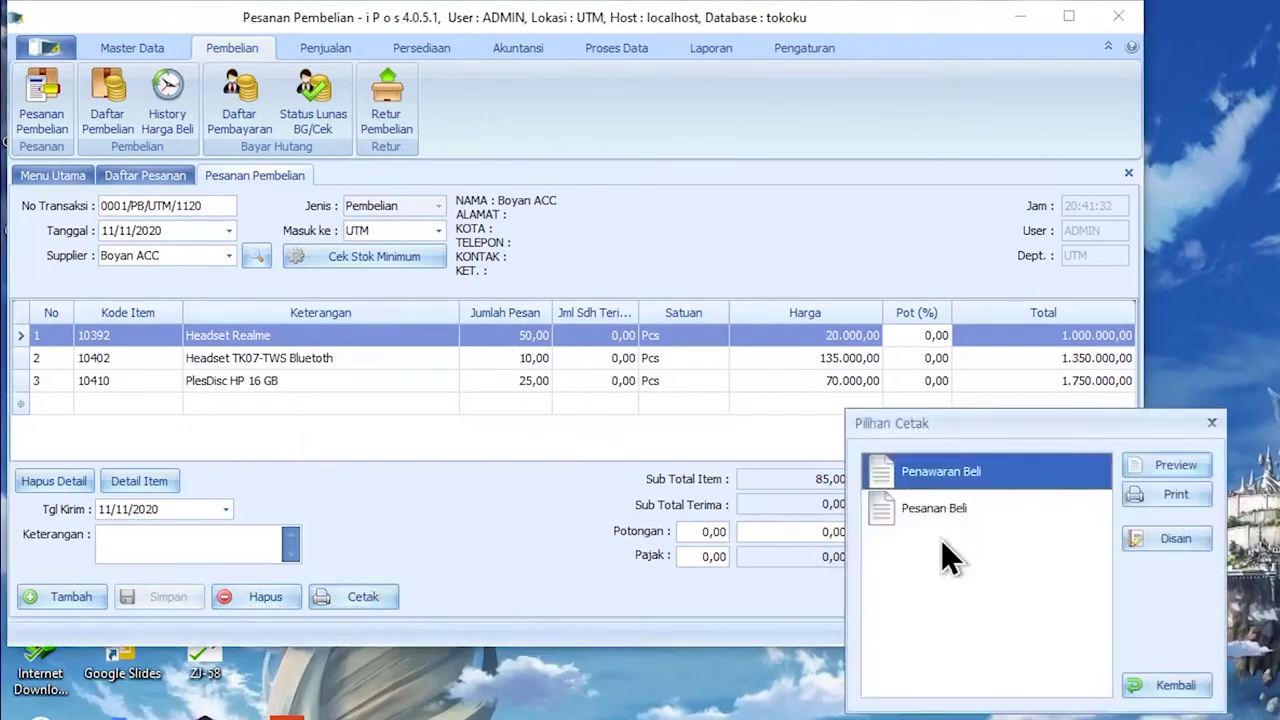
drag(1018, 428, 573, 246)
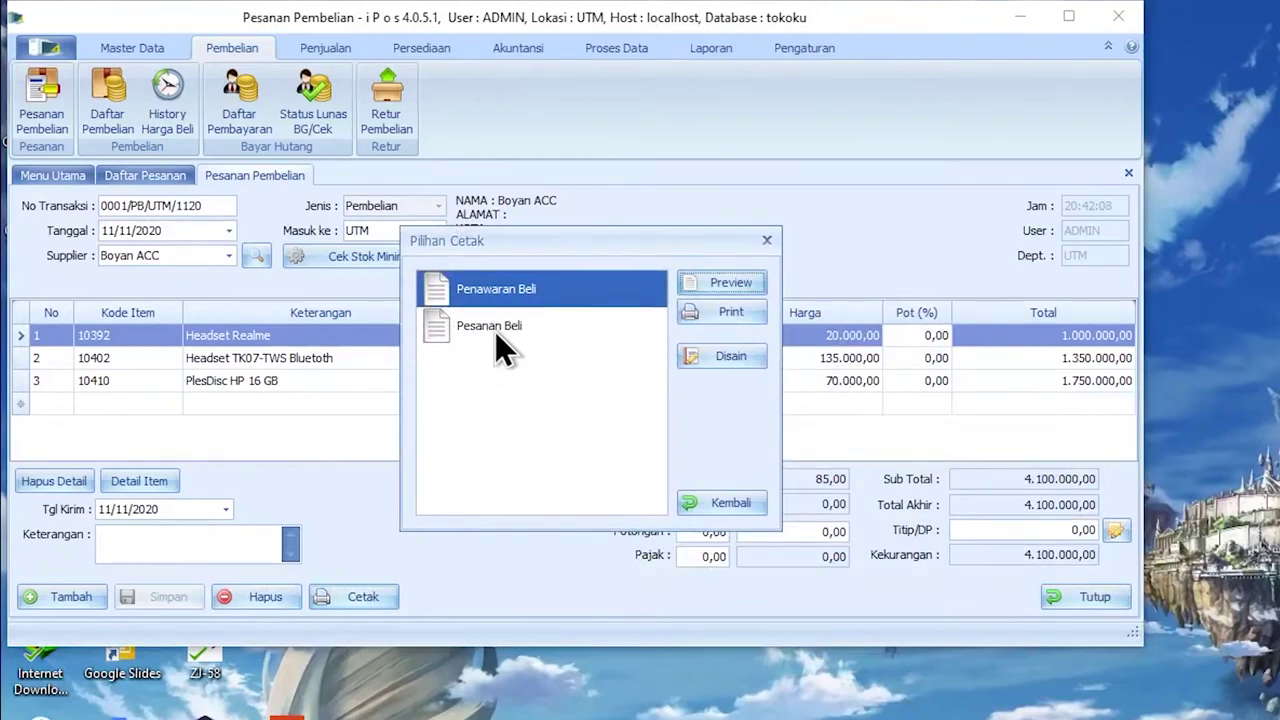
click(497, 332)
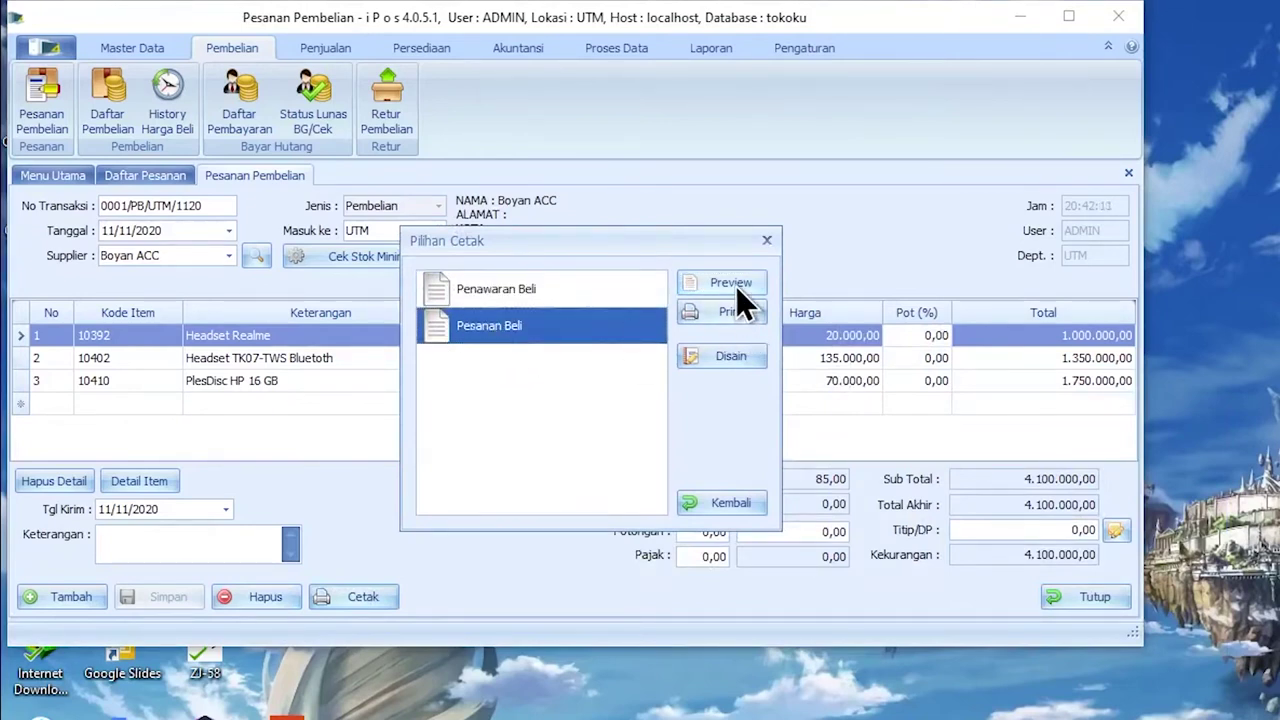
click(736, 286)
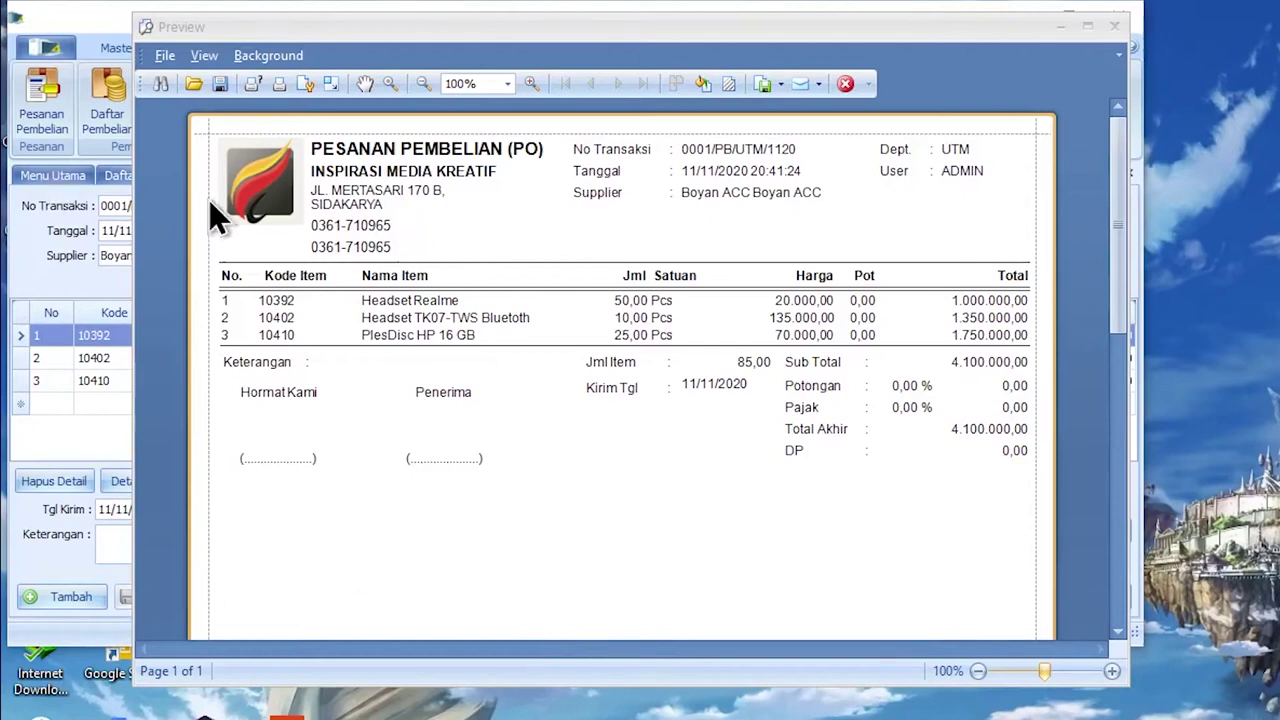
click(268, 55)
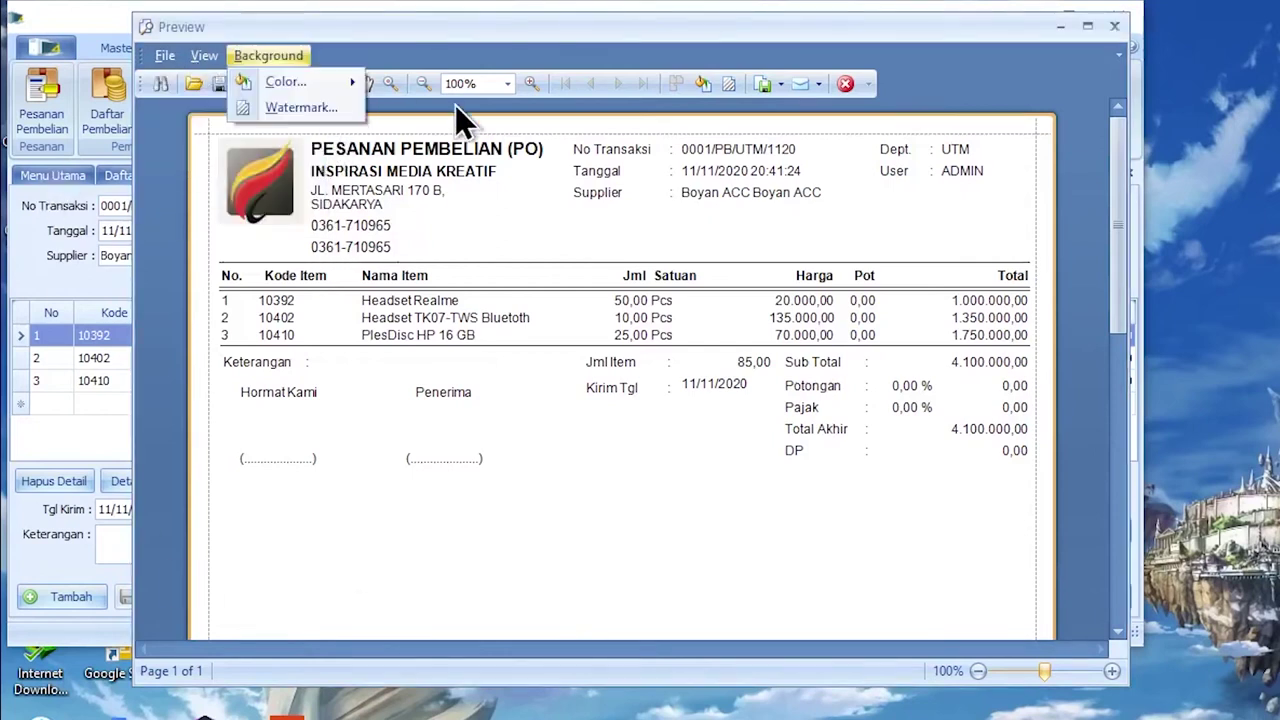
click(170, 57)
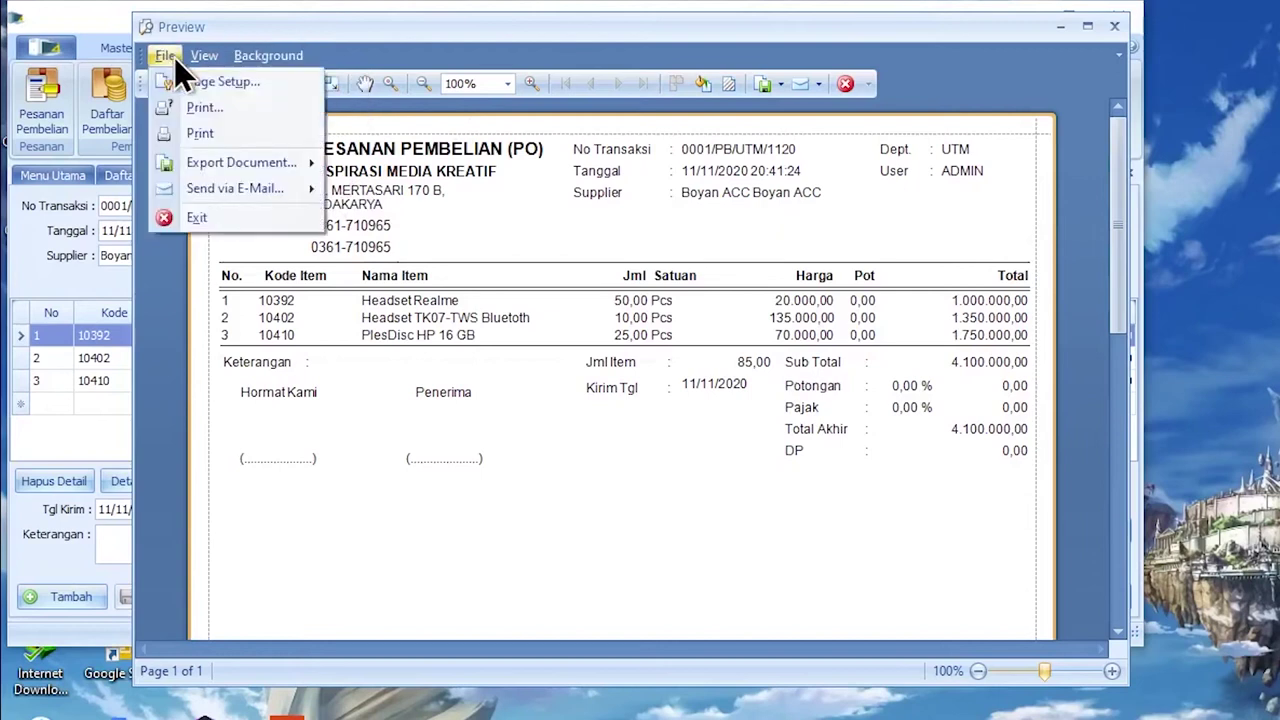
click(204, 107)
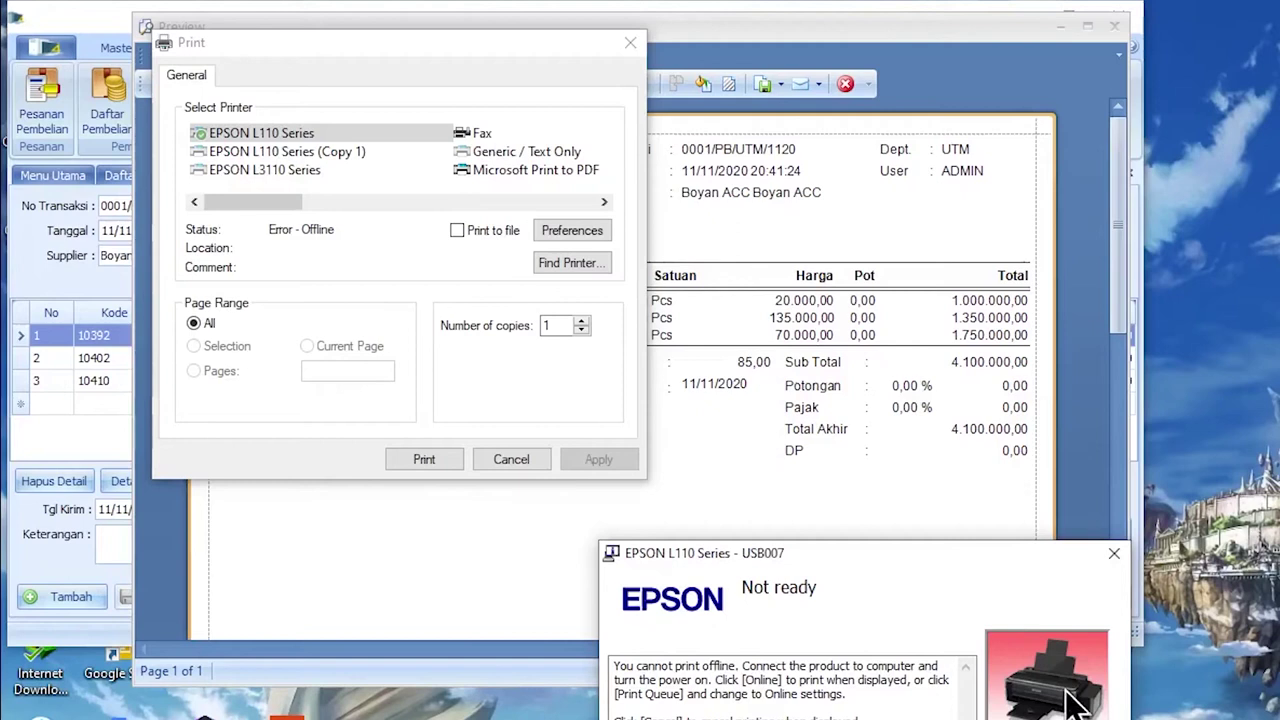
click(1115, 554)
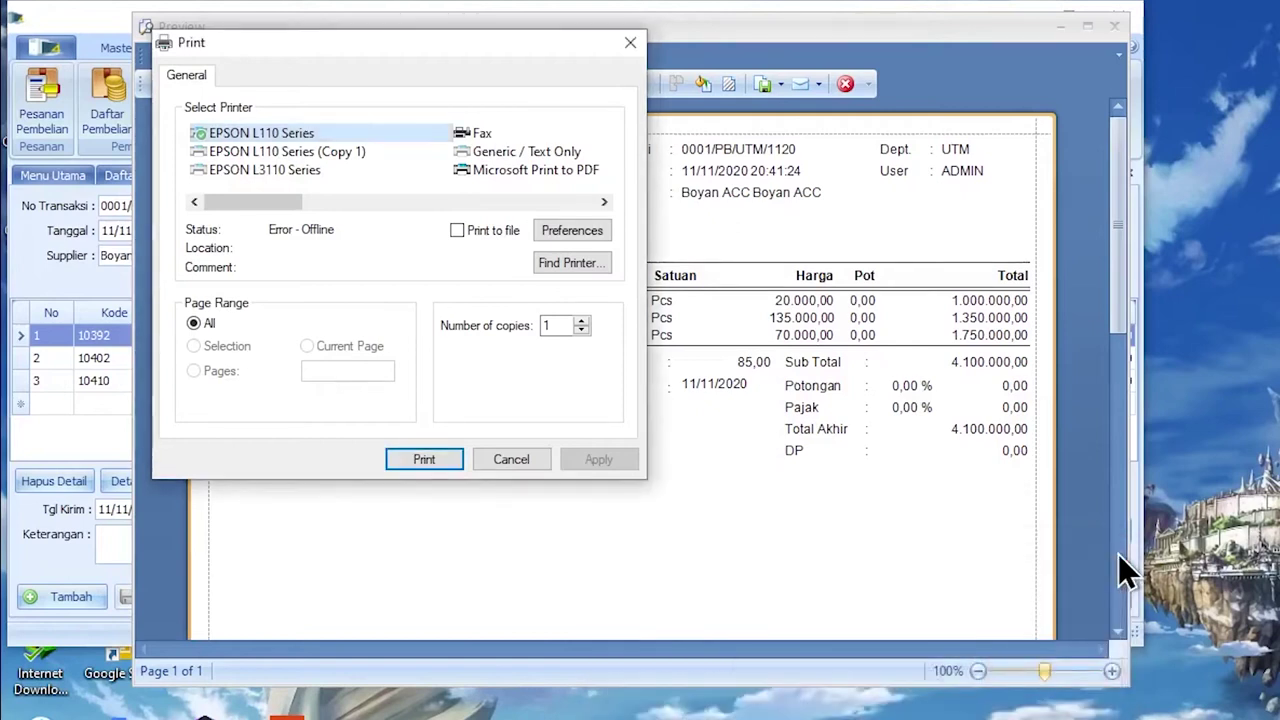
drag(307, 209, 213, 199)
click(283, 133)
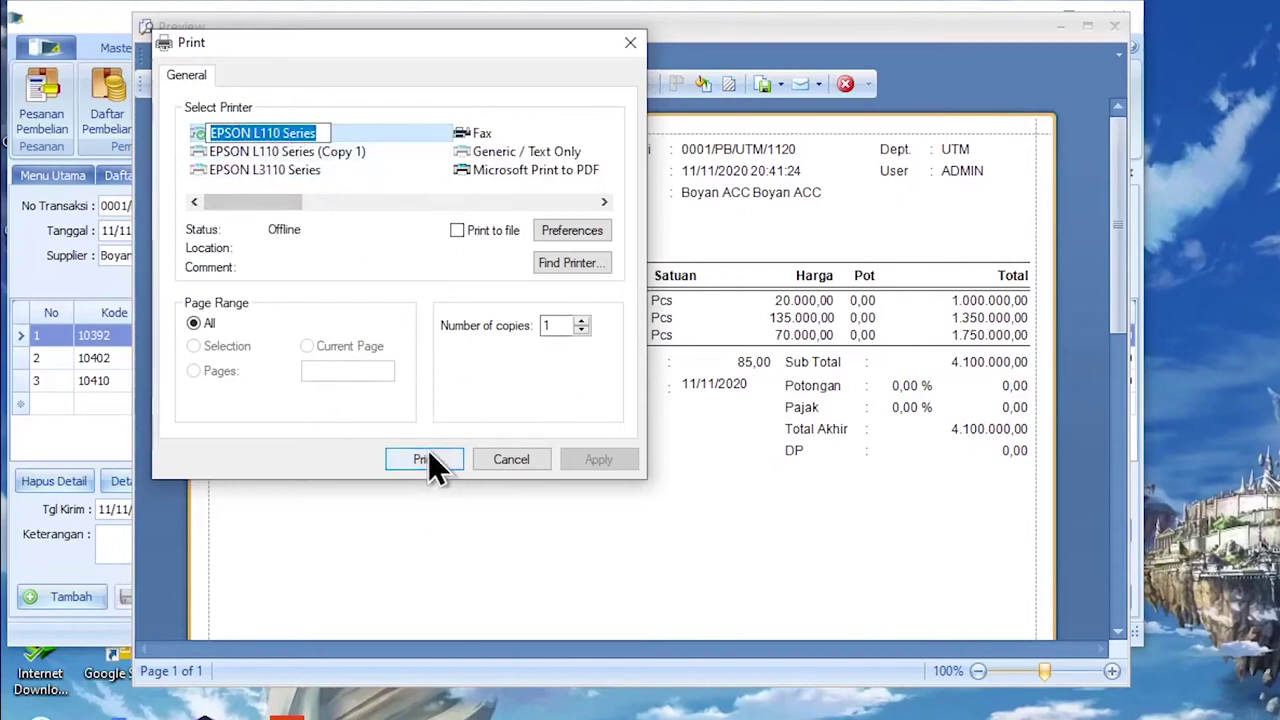
click(511, 459)
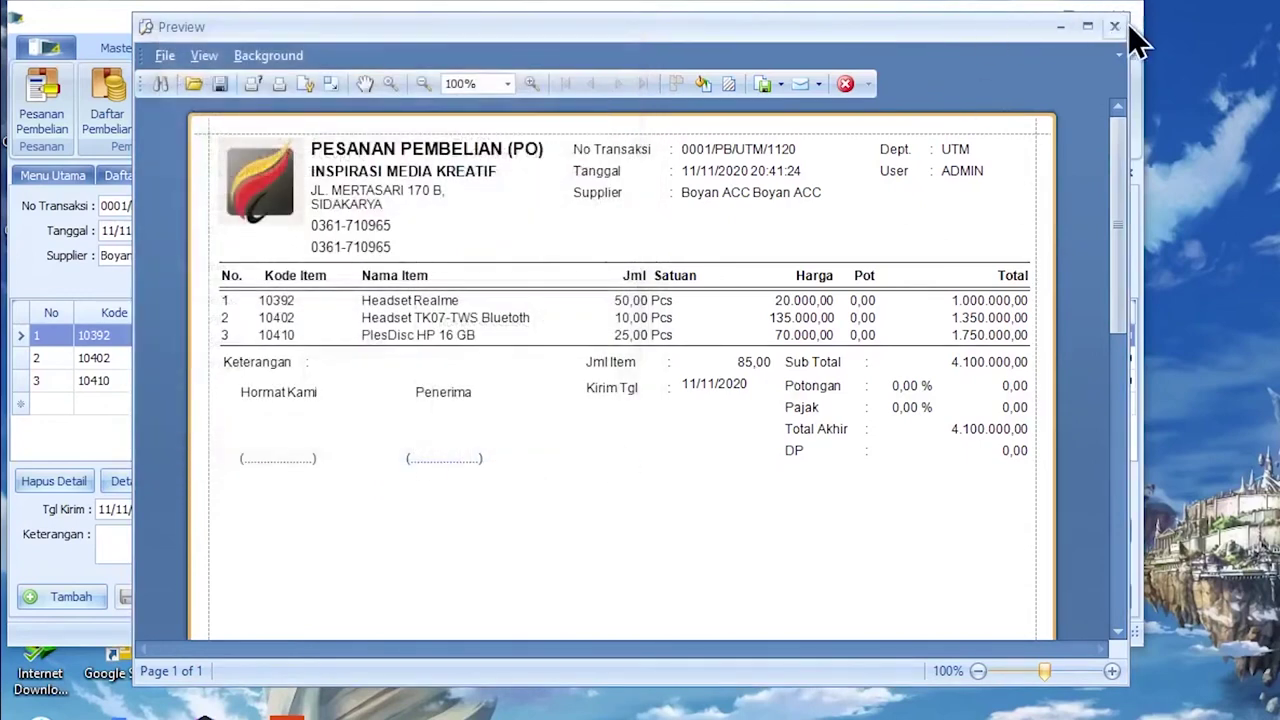
Close the print preview, print options and order form, and sort the order list by transaction number.
click(1115, 27)
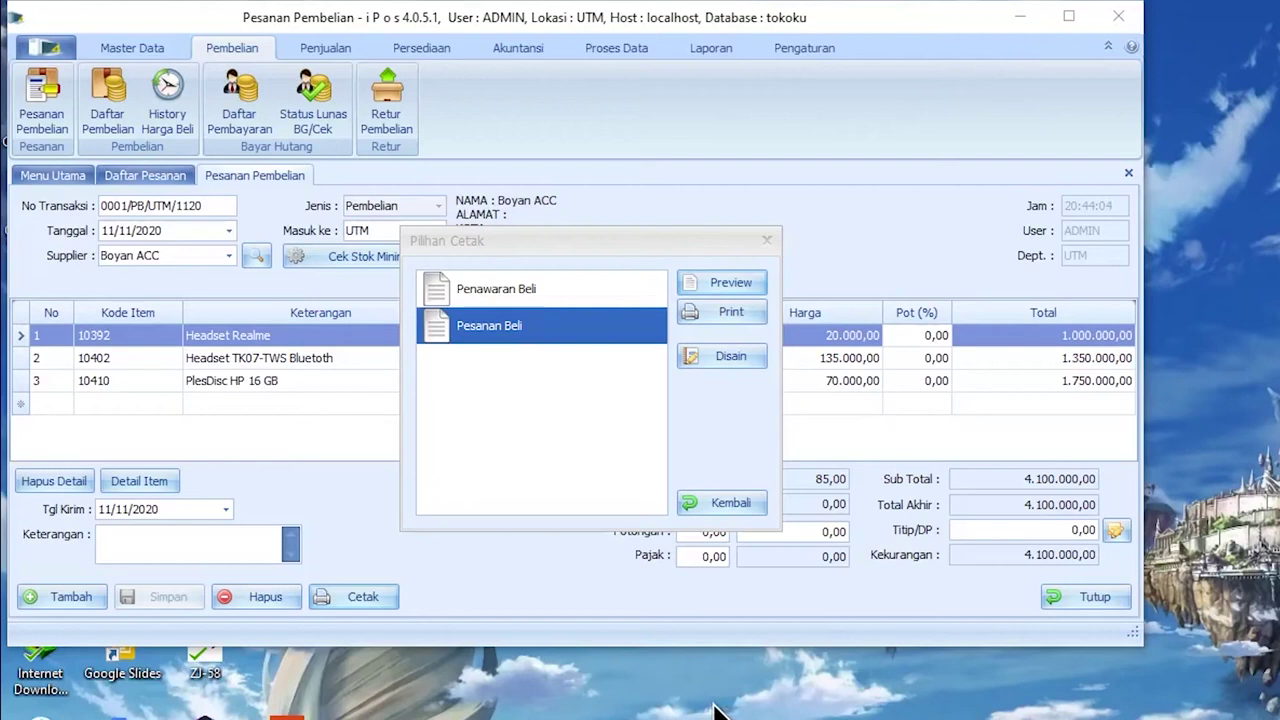
click(725, 500)
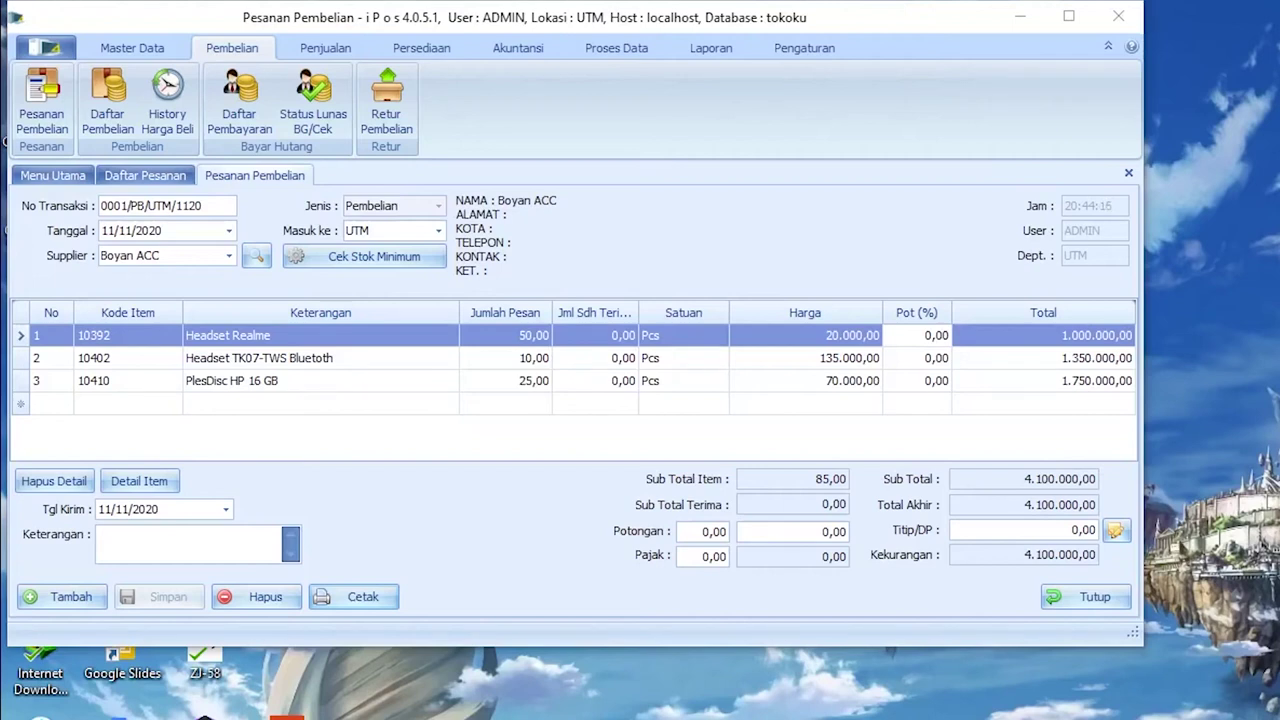
click(1094, 597)
key(Insert)
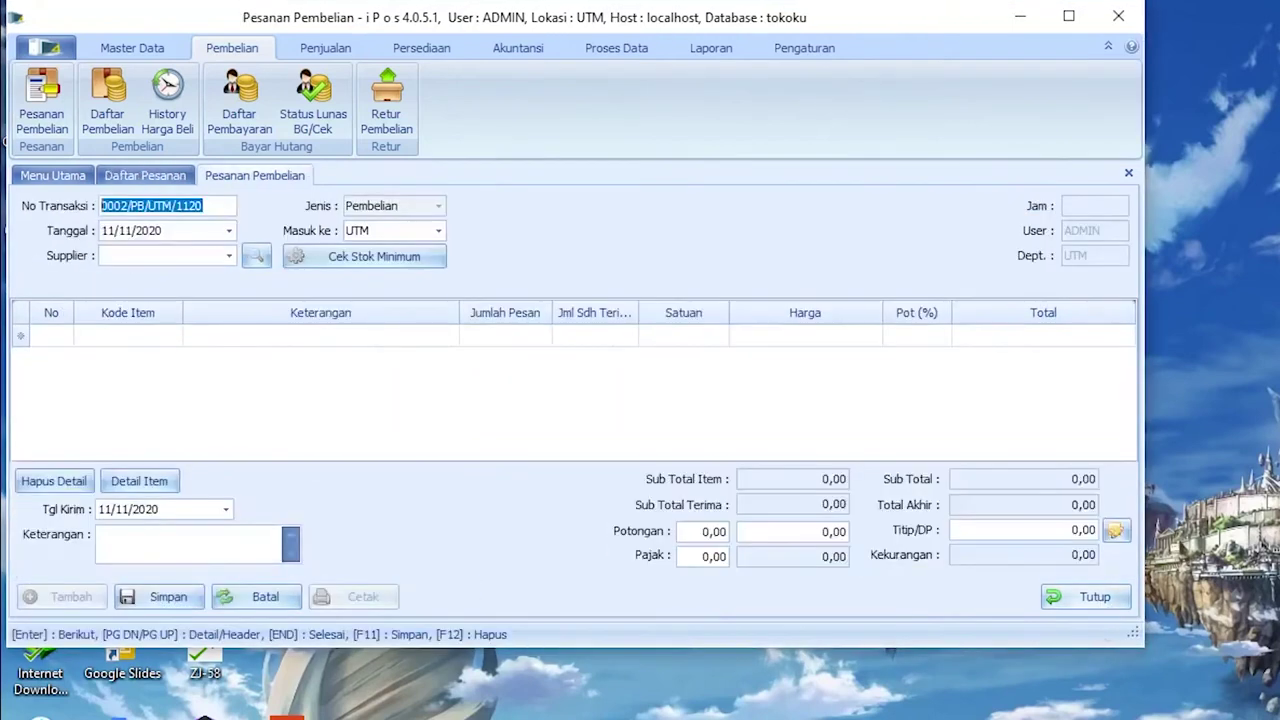
click(1090, 597)
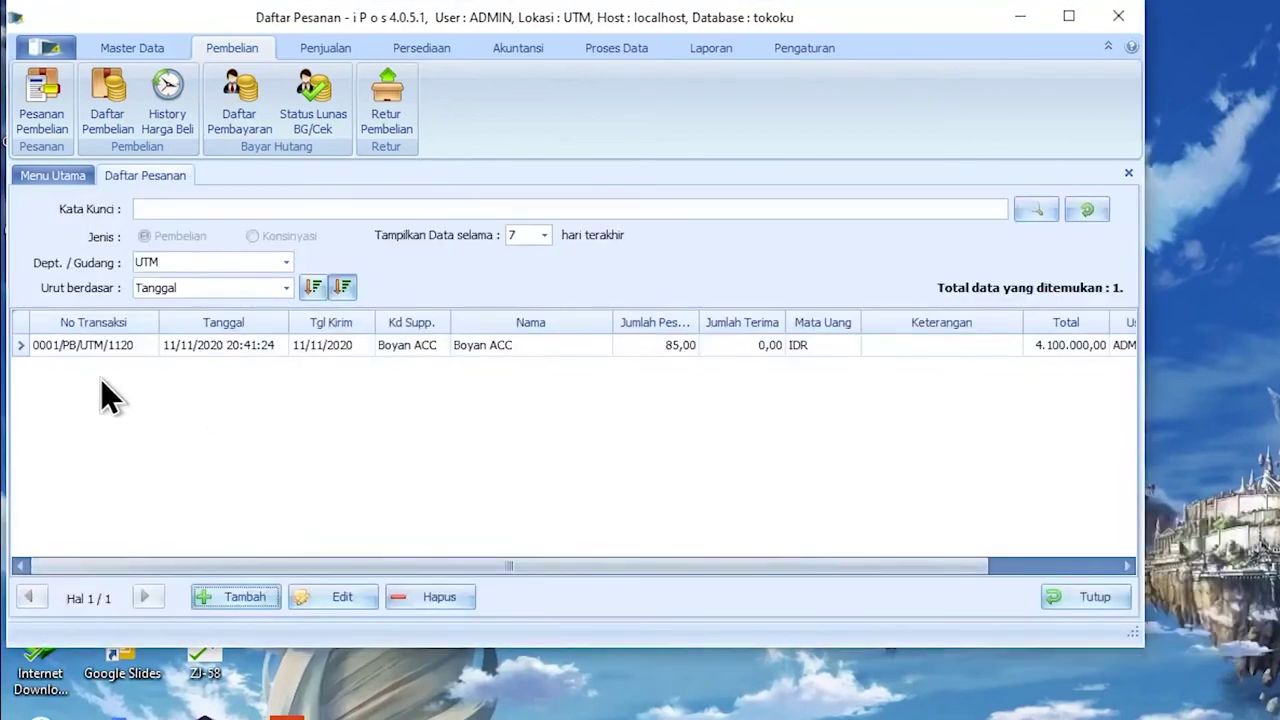
click(118, 330)
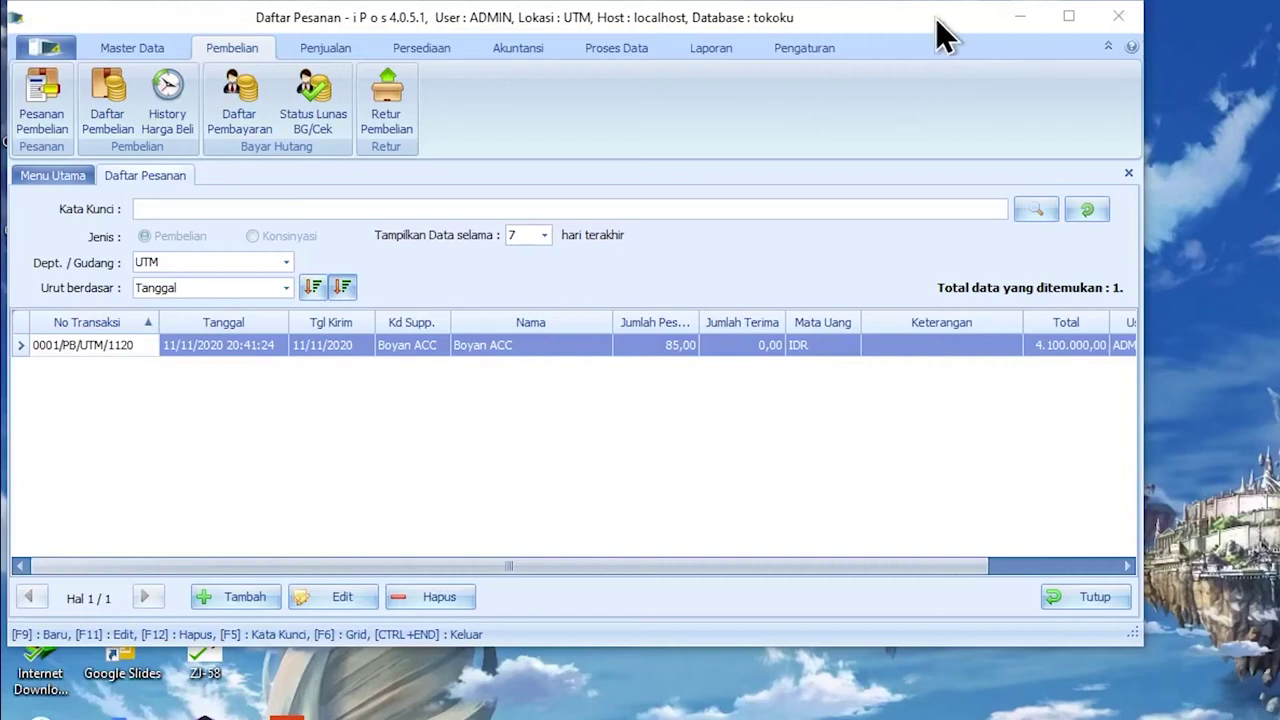
Add a new transaction in the purchase list with Boyan ACC as the supplier.
click(237, 58)
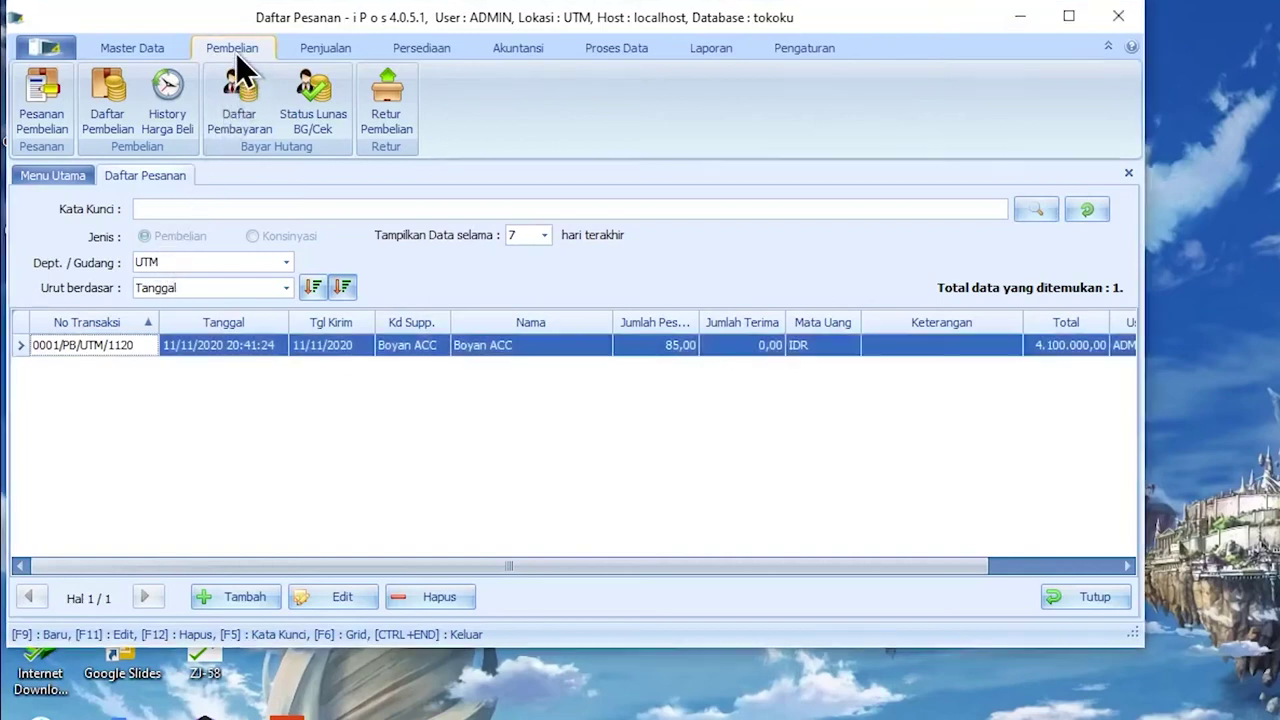
click(115, 118)
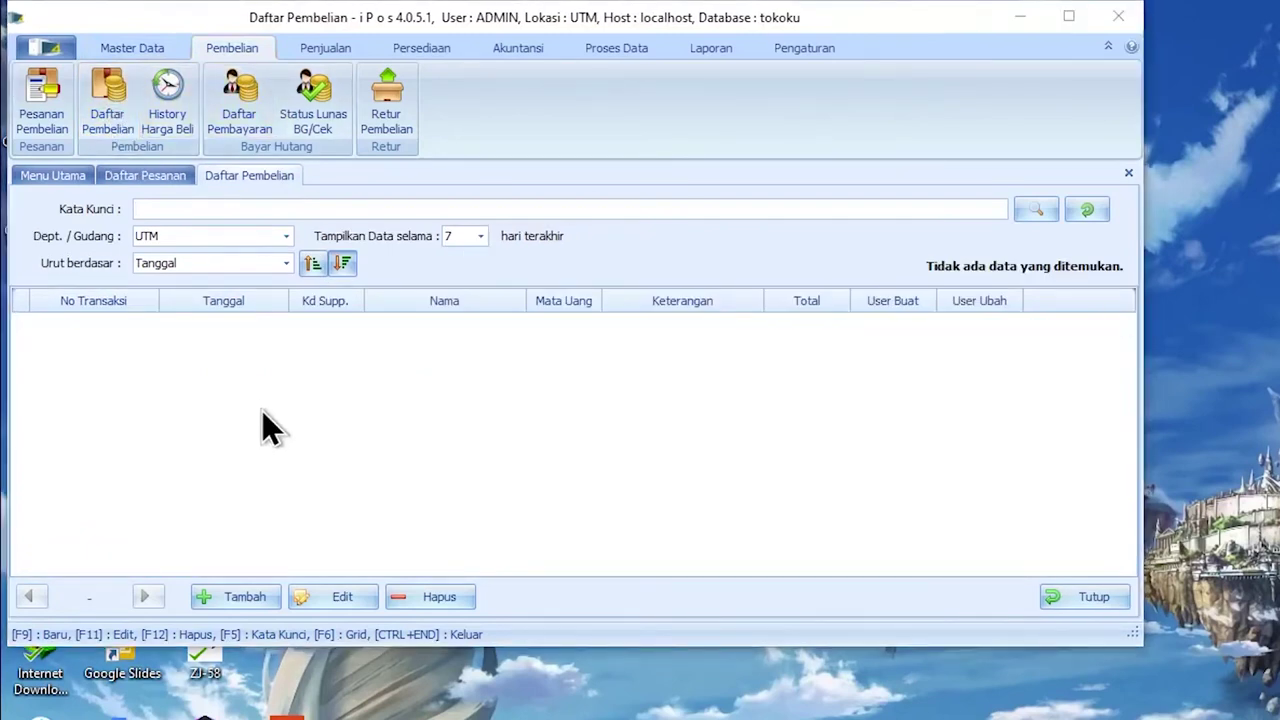
click(259, 600)
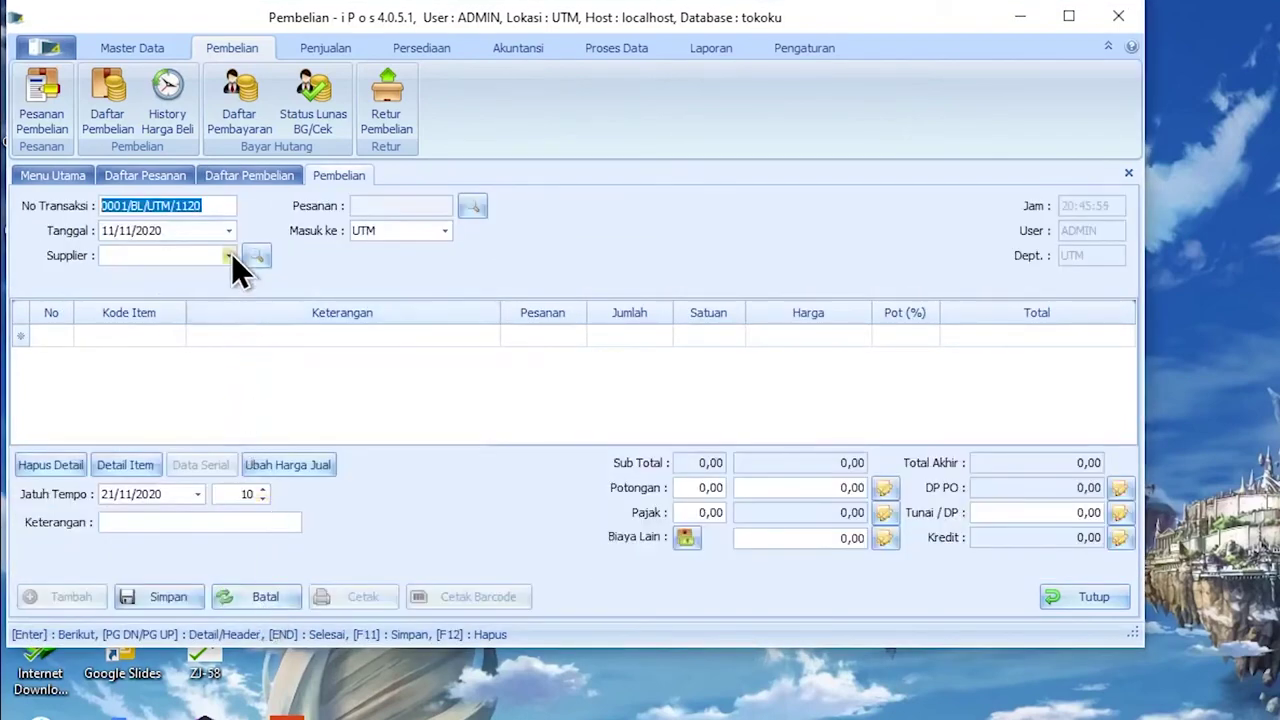
click(229, 255)
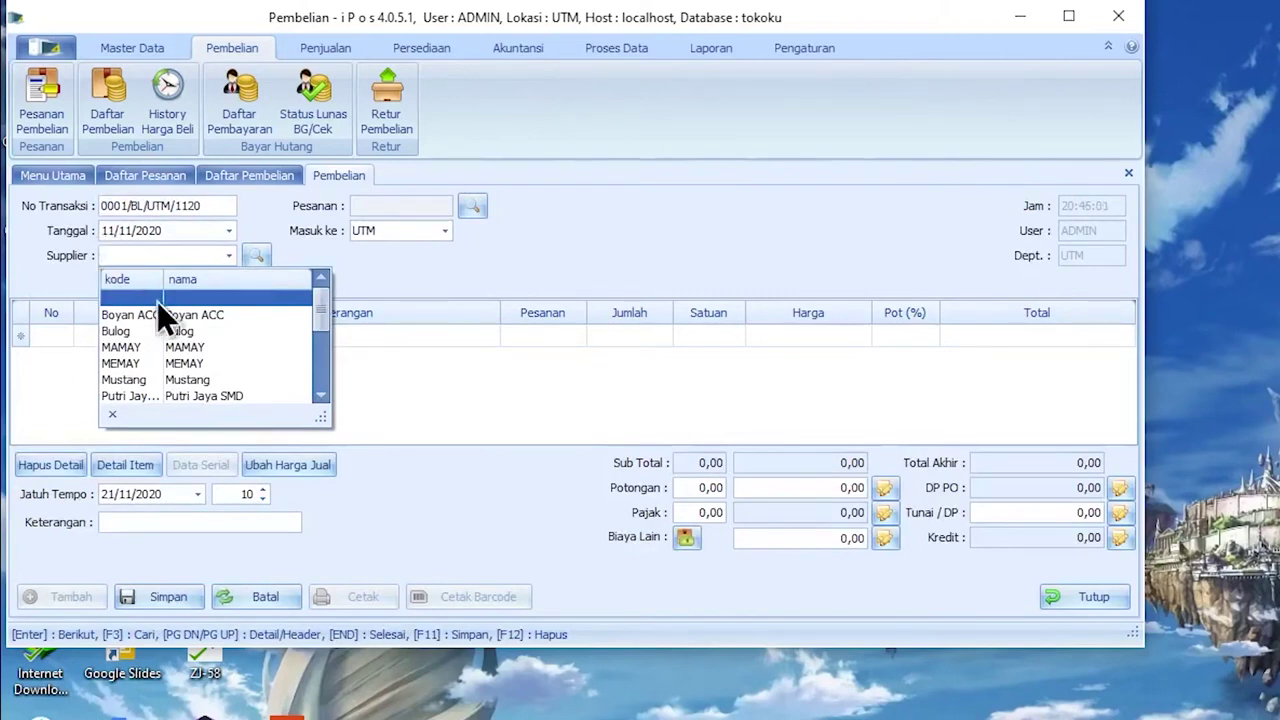
click(212, 314)
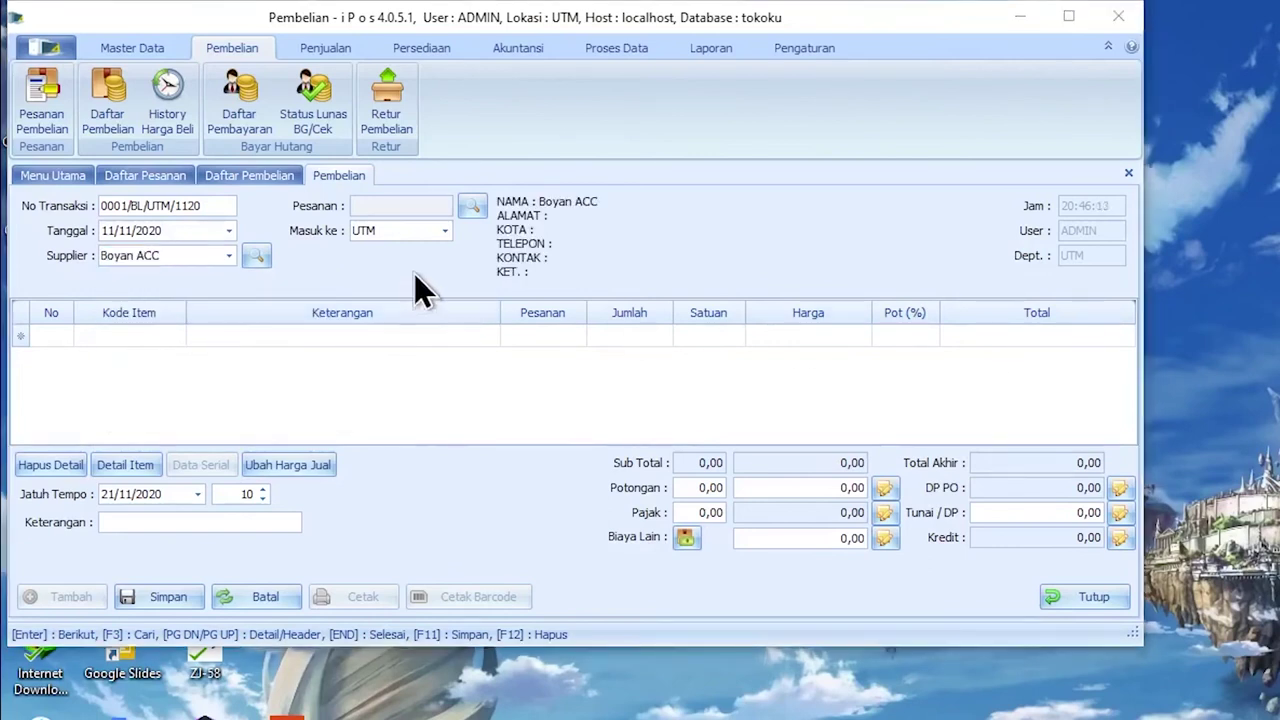
Load the saved Boyan ACC purchase order with its items into the new purchase.
click(471, 206)
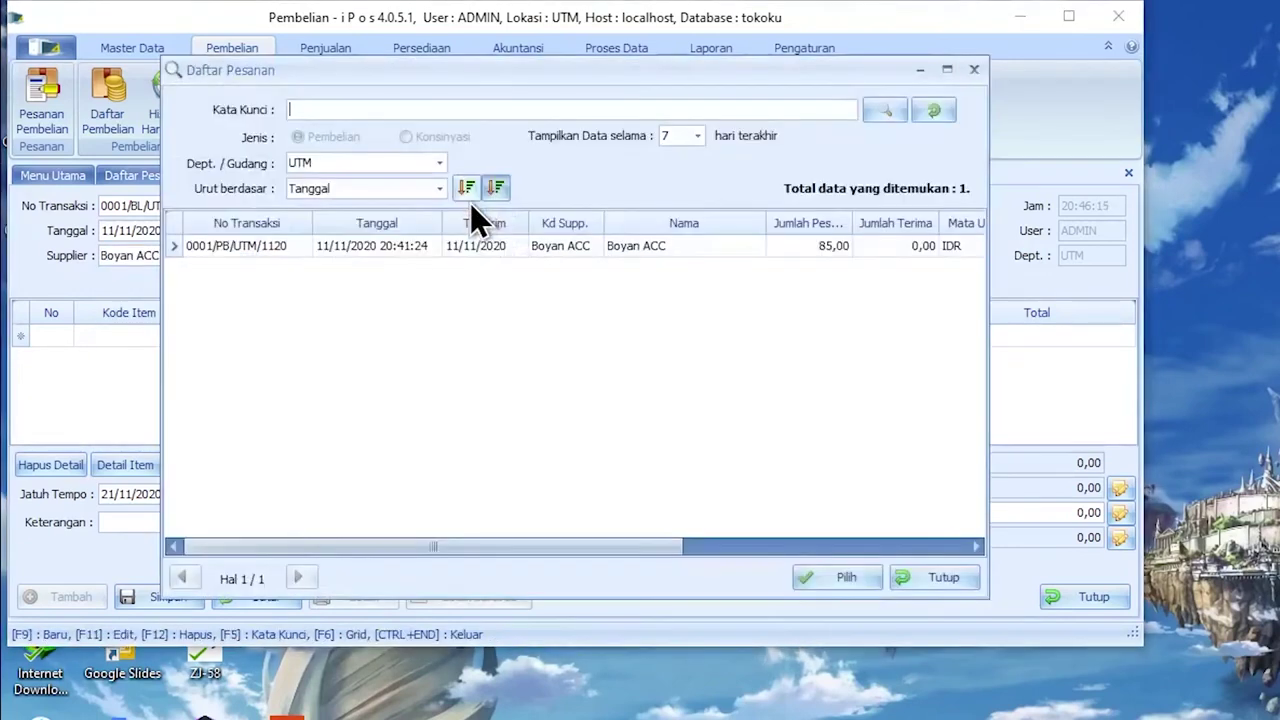
click(438, 248)
click(278, 250)
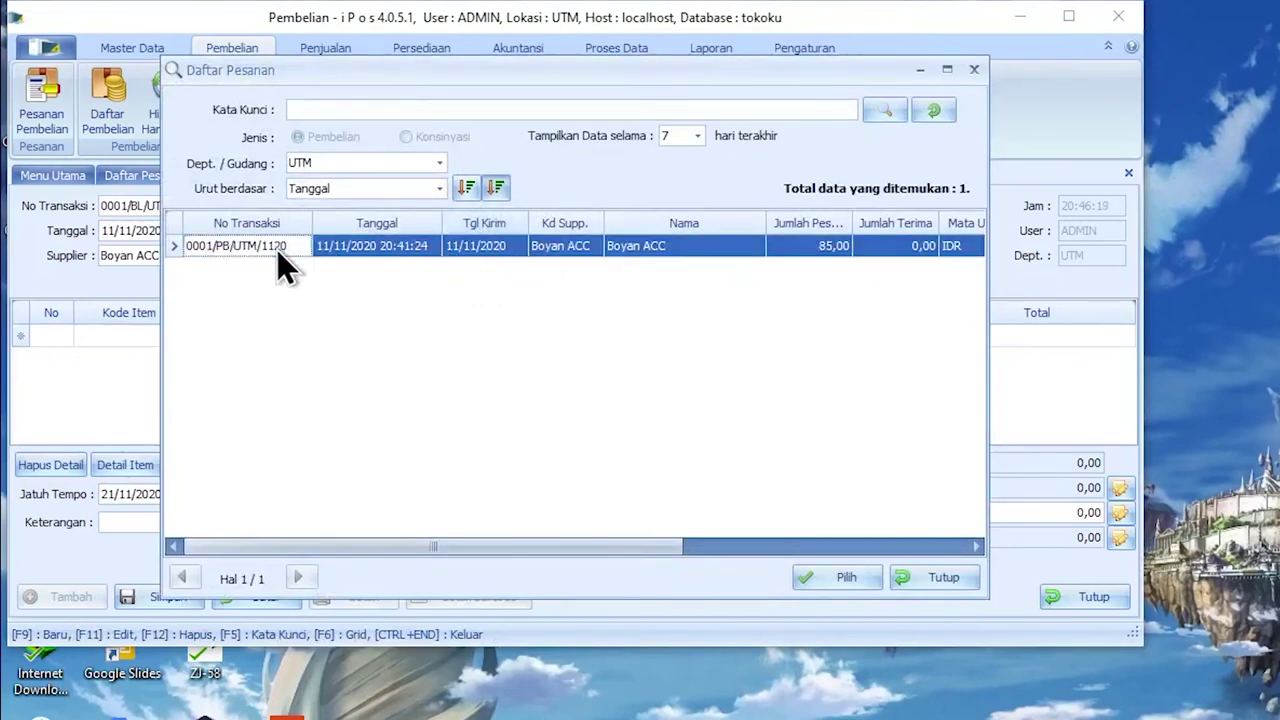
click(861, 577)
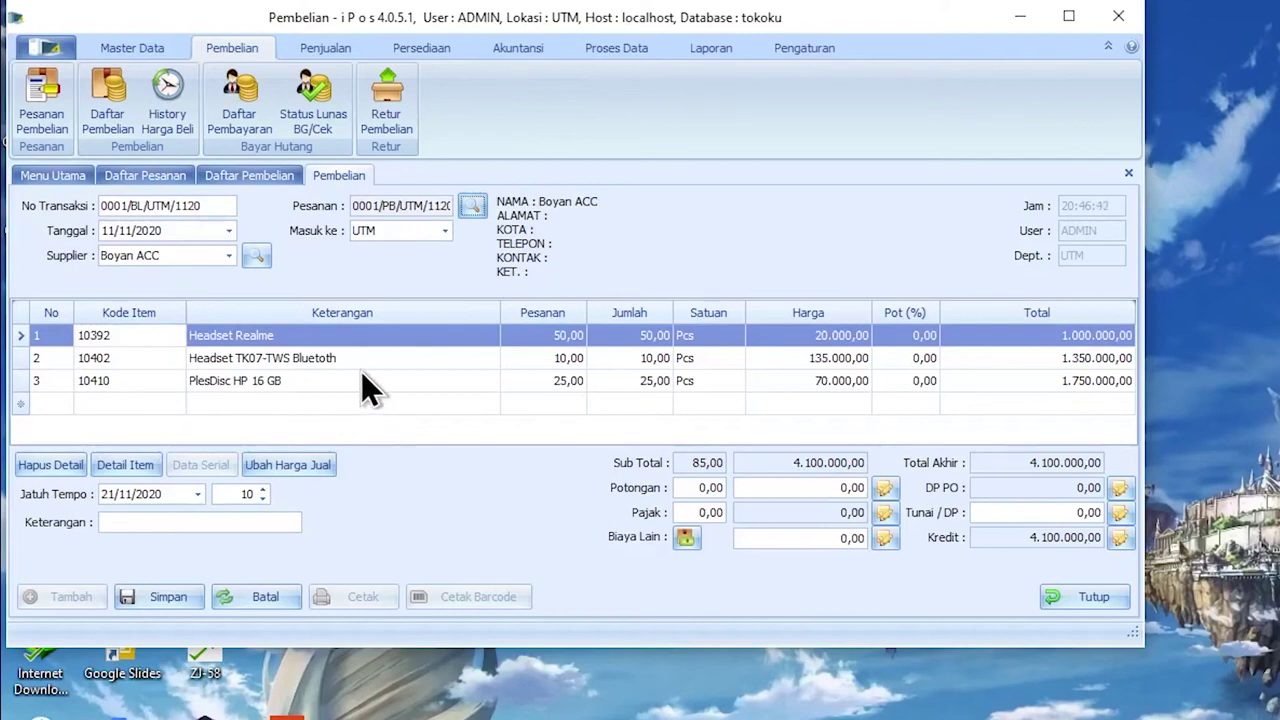
Set the received quantity of the Headset Realme line to 30.
click(550, 364)
click(625, 357)
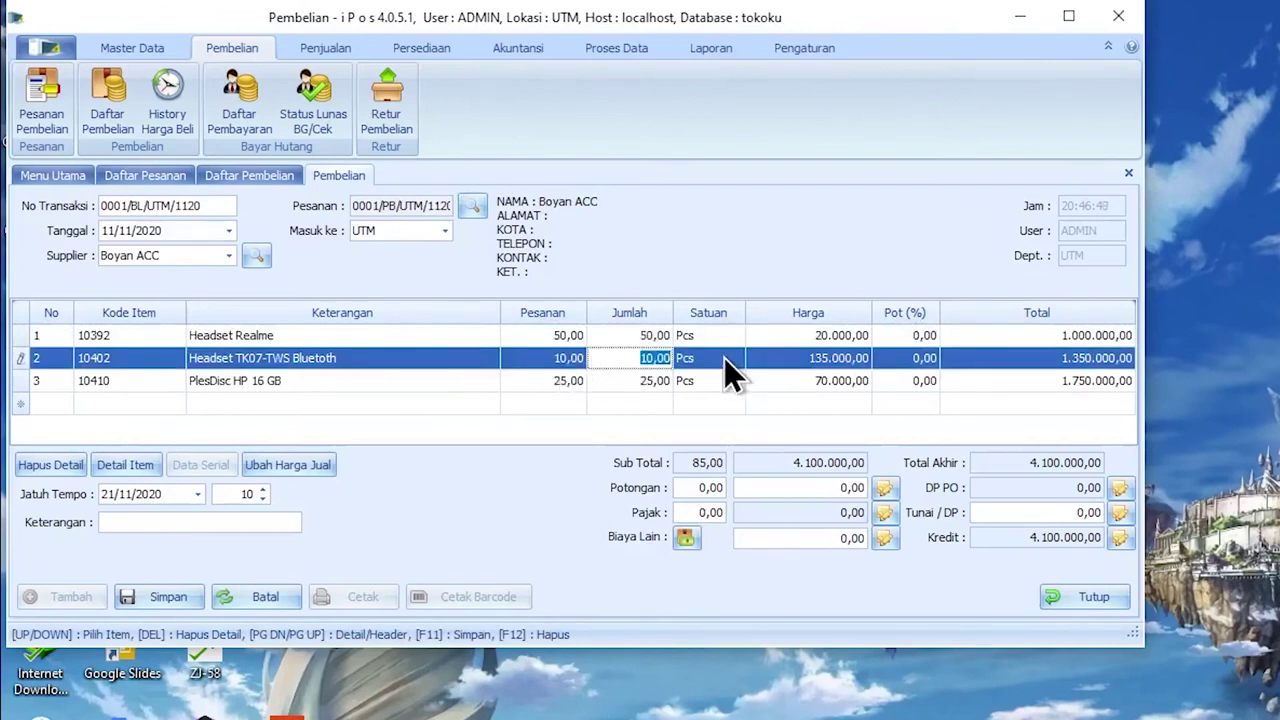
click(636, 337)
click(654, 335)
key(BackSpace)
key(BackSpace)
text(30)
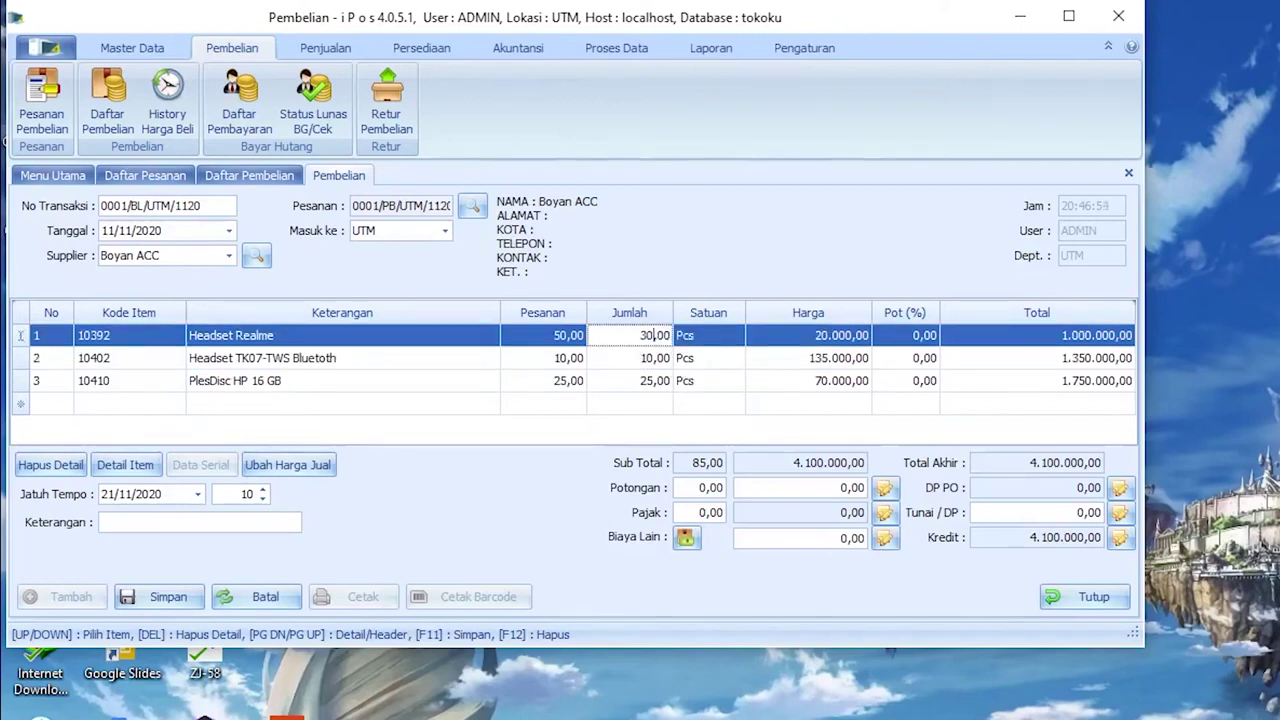
Set the Headset Realme unit price to 25.000 and agree to update its cost price in the master data.
click(848, 344)
key(shift+End)
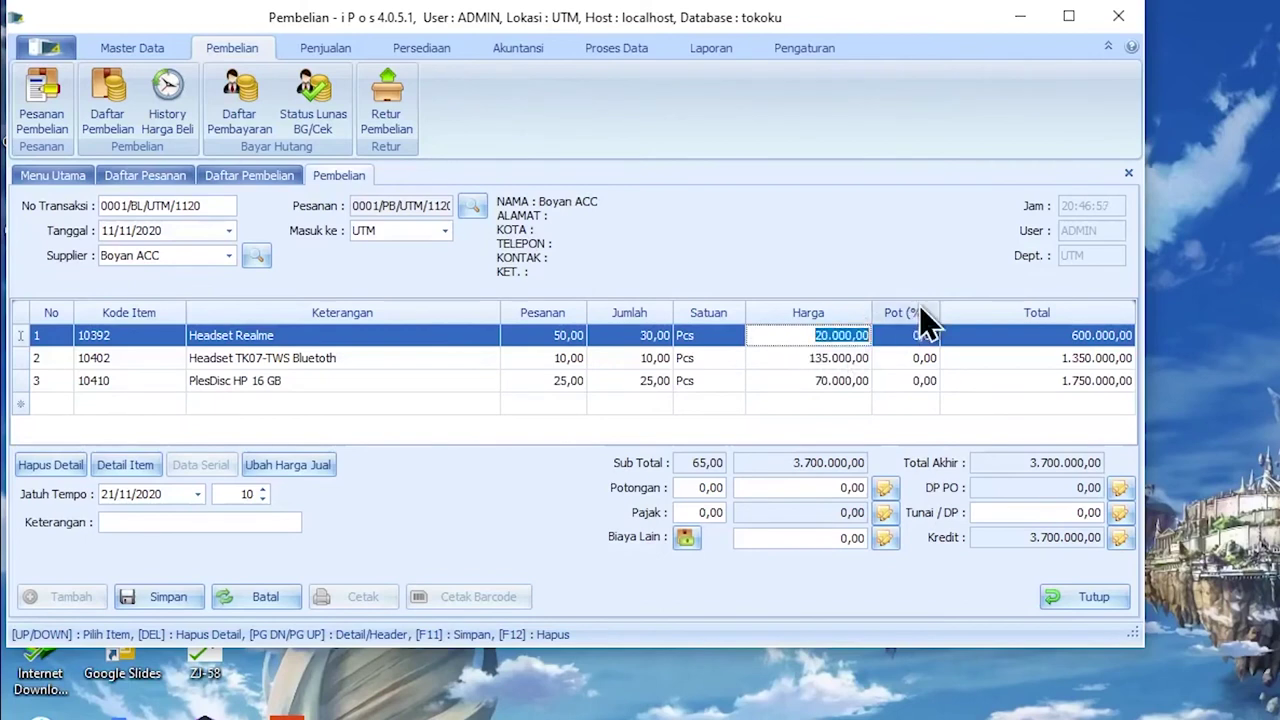
text(25000)
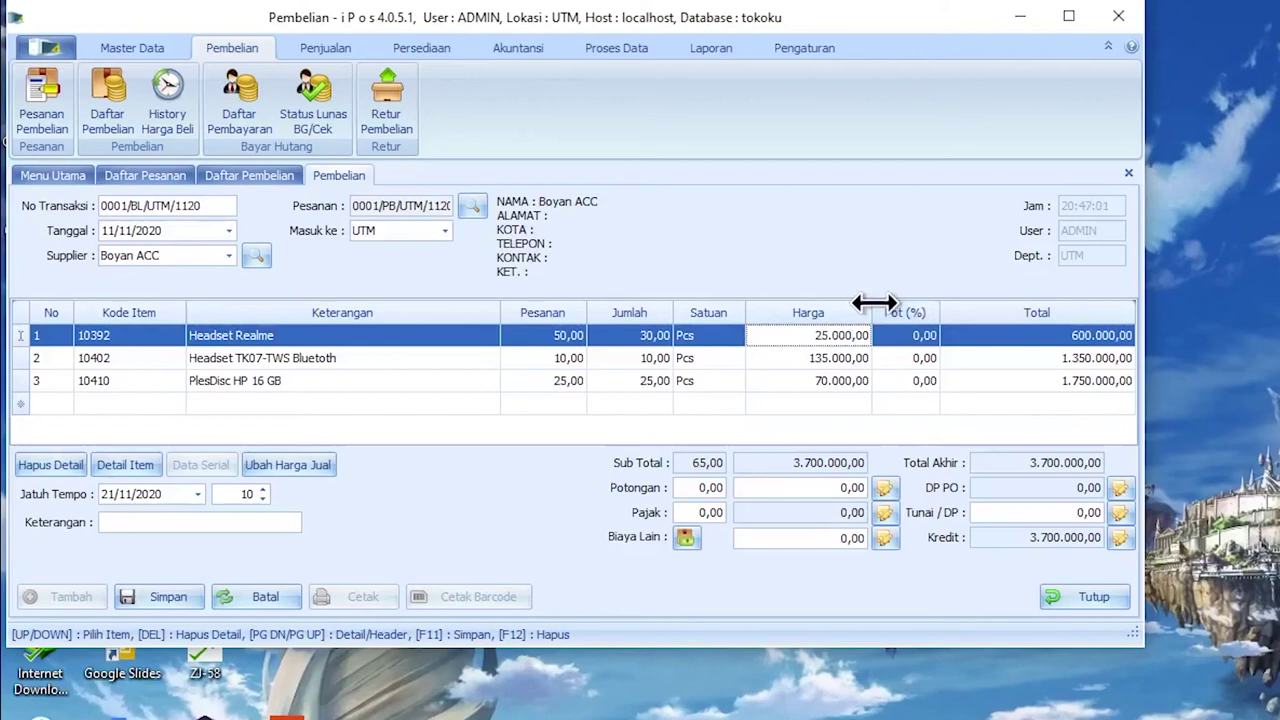
key(Return)
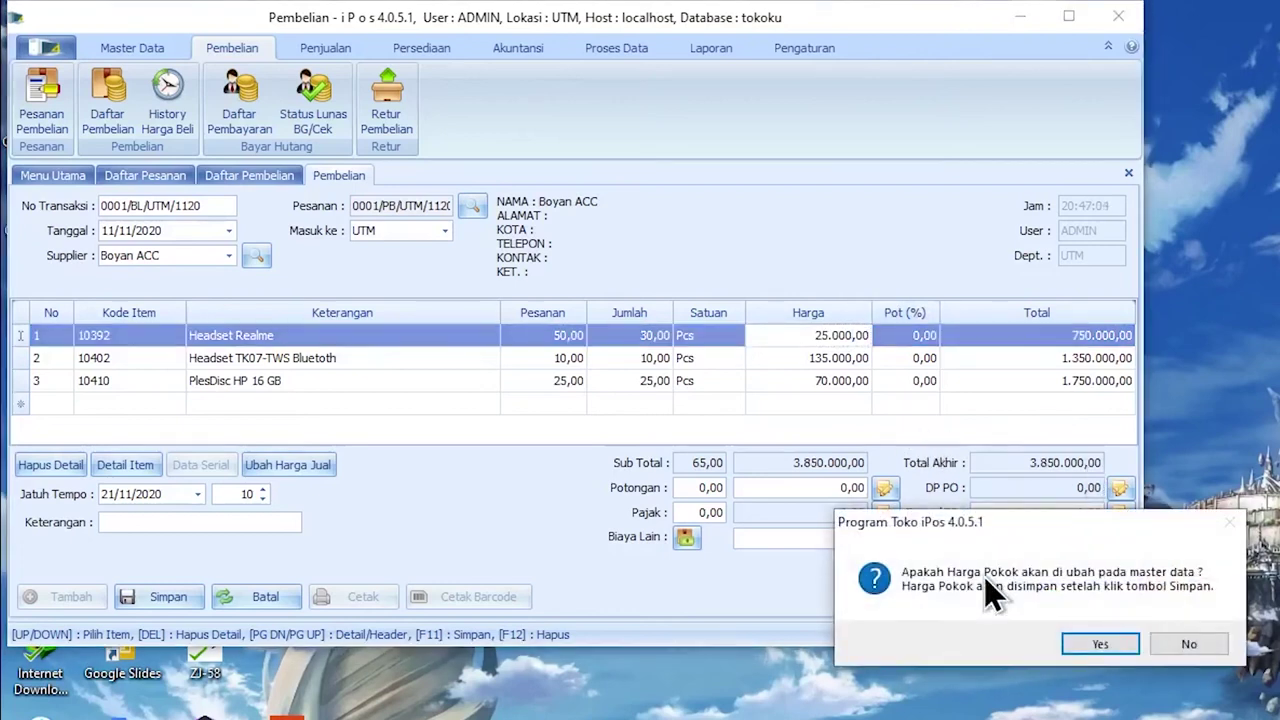
drag(945, 515, 765, 421)
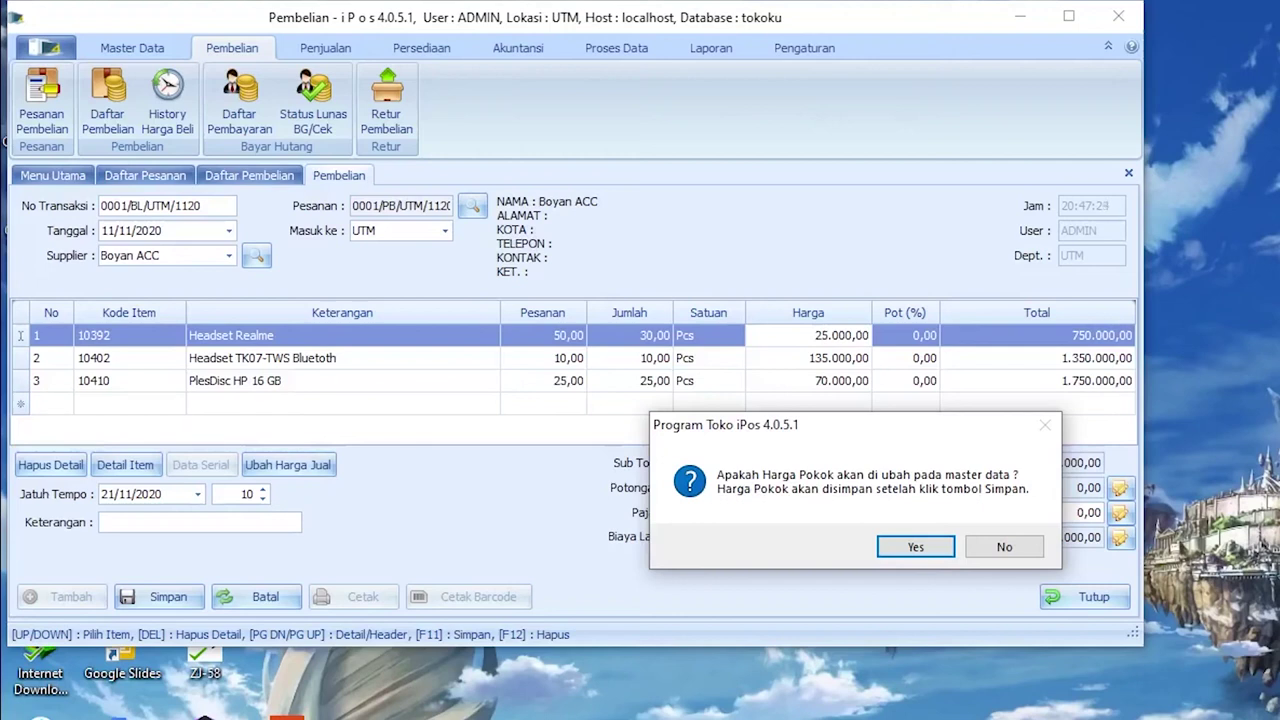
key(Return)
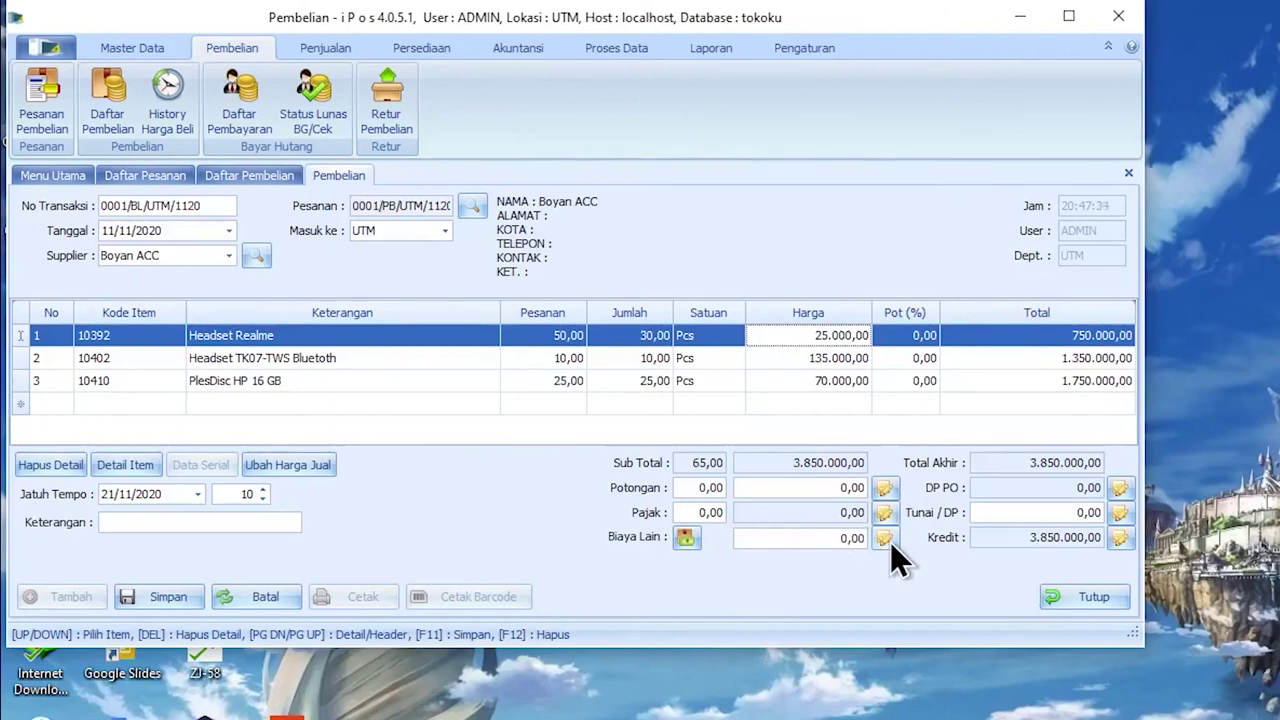
Try a full cash payment of 3.850.000 in Tunai / DP and reset the amount to 0.
click(1020, 513)
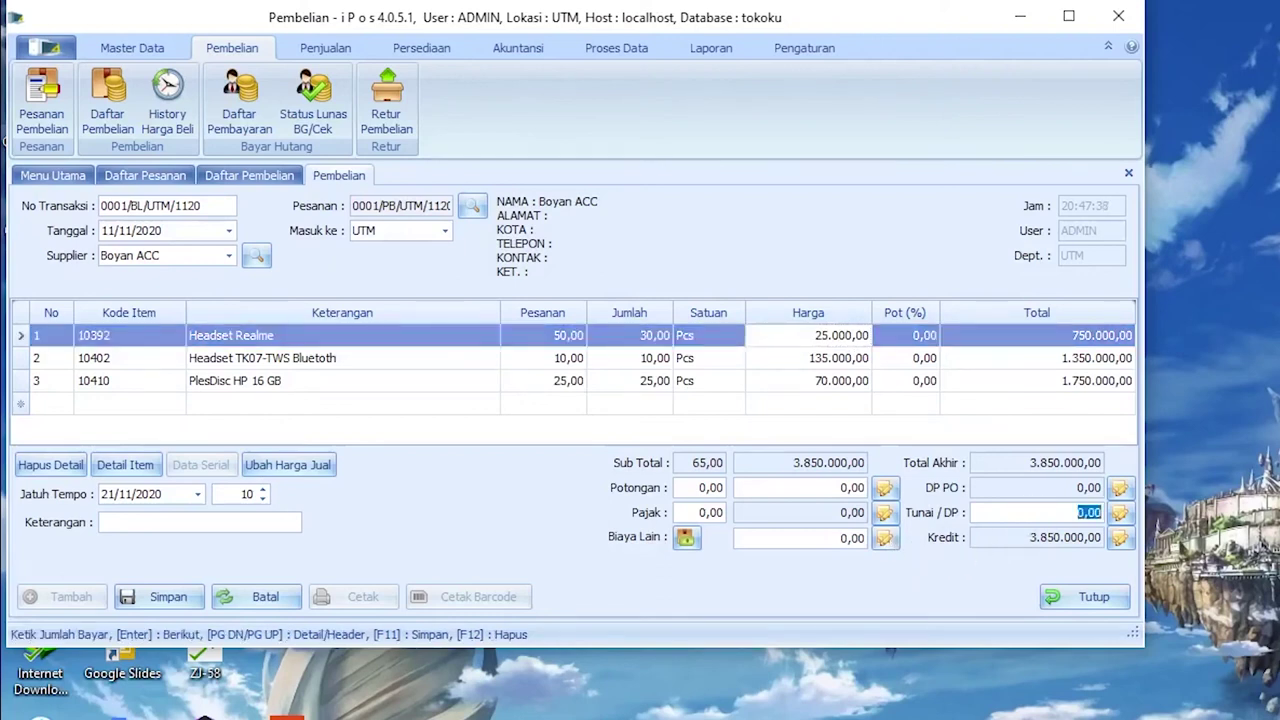
text(3.850.000,00)
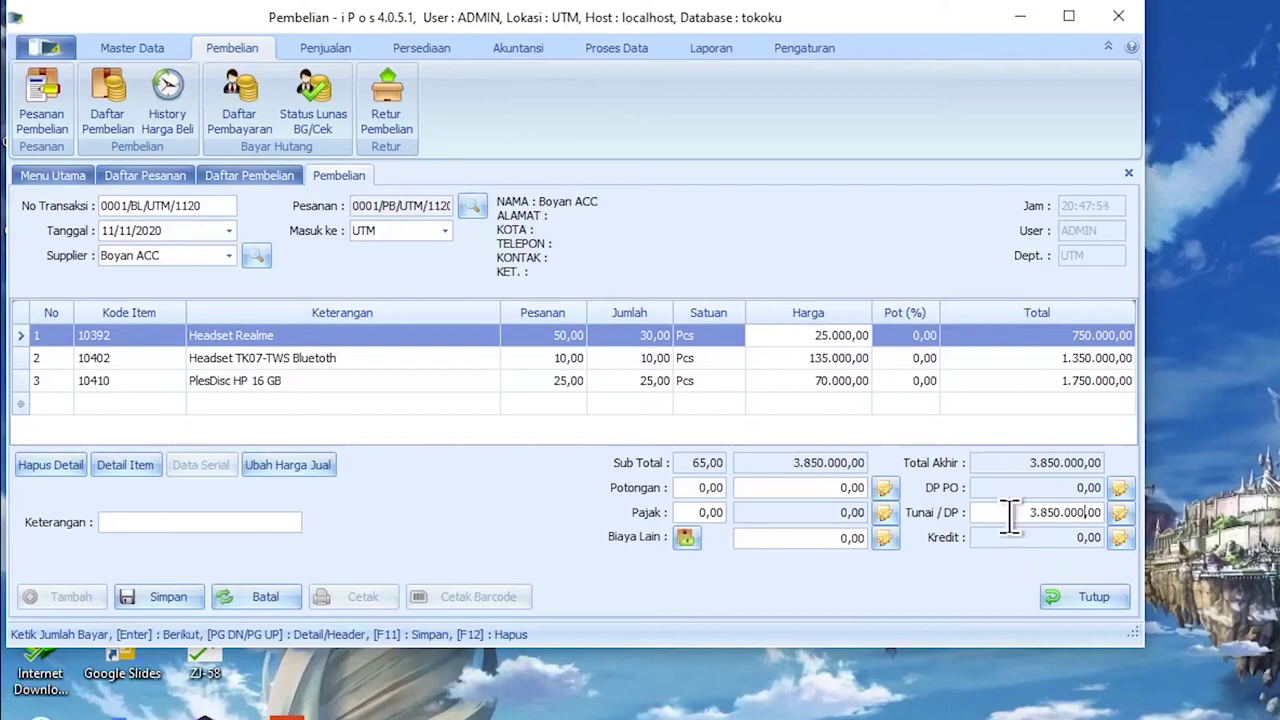
double_click(1072, 512)
text(0)
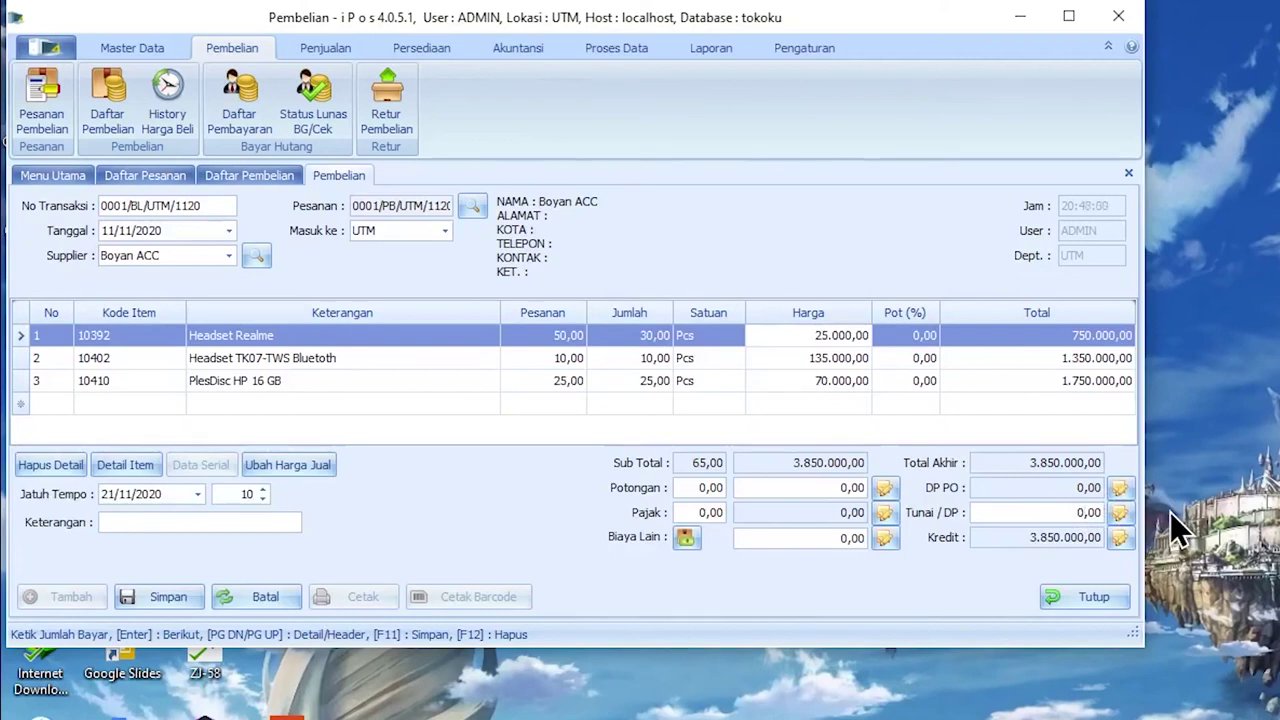
Set the Tunai / DP payment to 500.000 and extend the credit term to 15 days, due 26/11/2020.
text(500000)
click(105, 497)
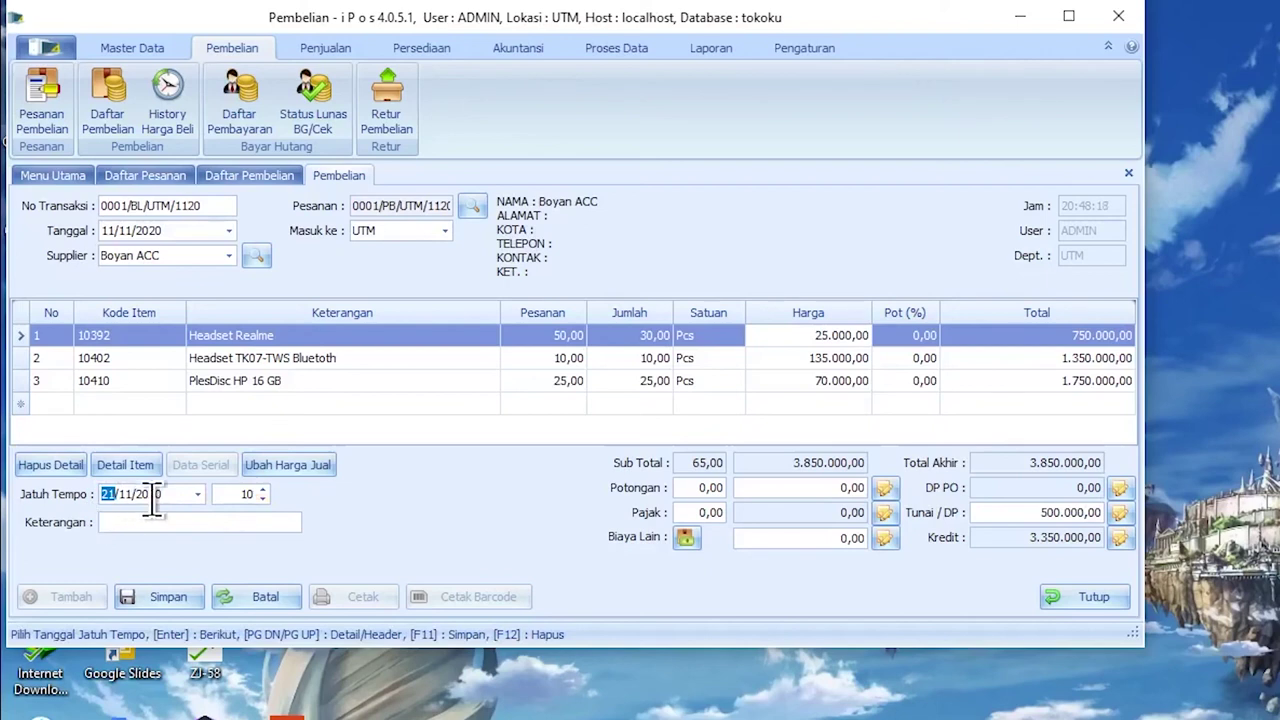
click(264, 492)
click(264, 492)
click(264, 492)
click(264, 492)
Save the purchase with the note "woi lunasi" and close its form to return to the purchase list.
click(147, 520)
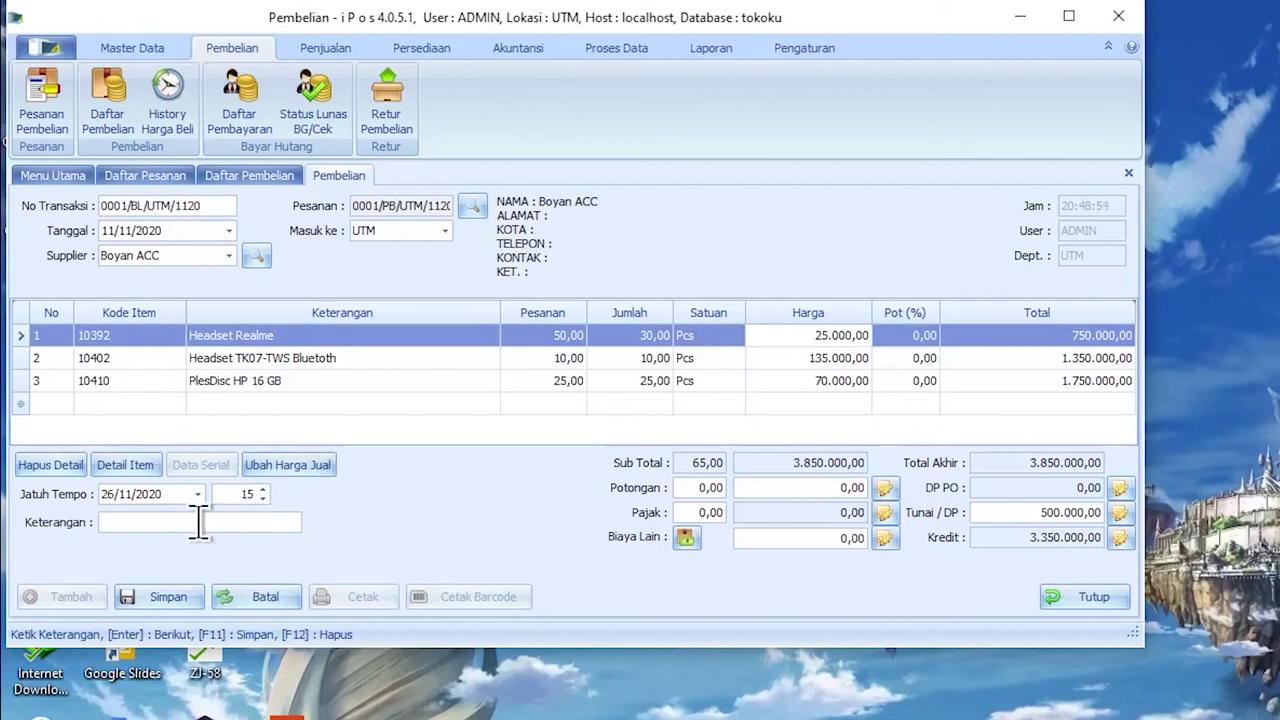
text(woi lunasi)
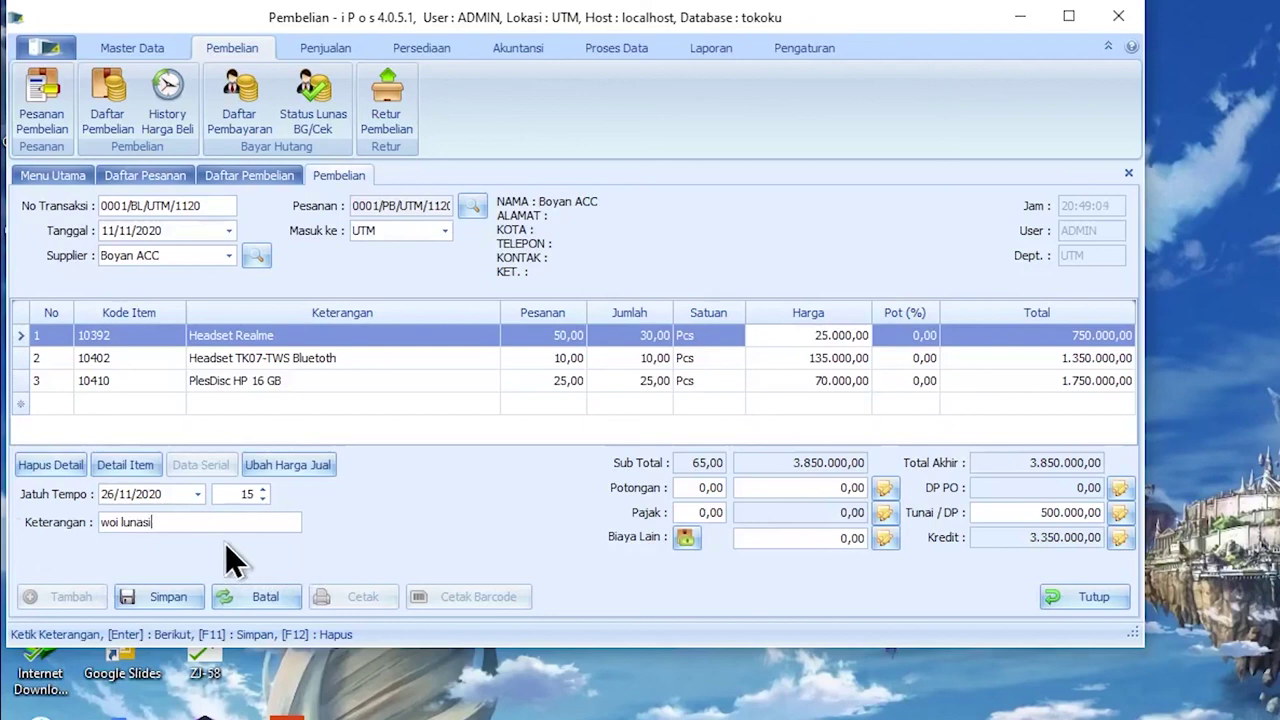
click(166, 604)
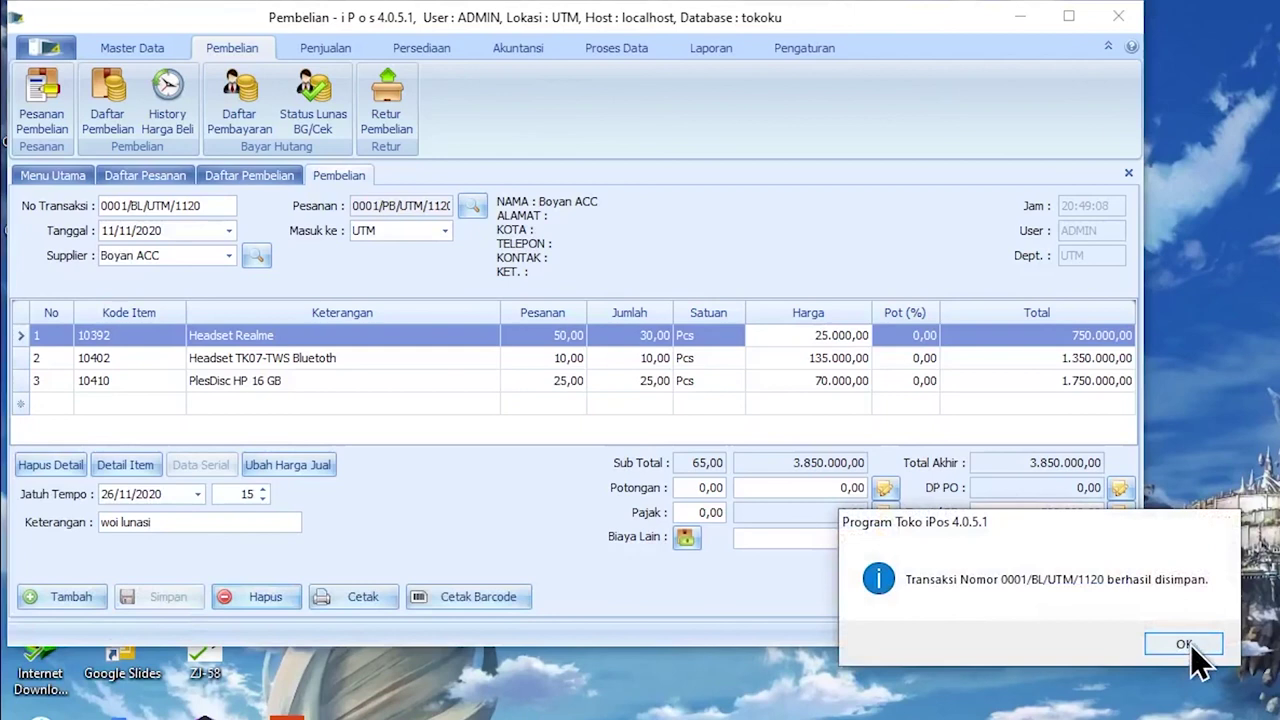
click(1185, 648)
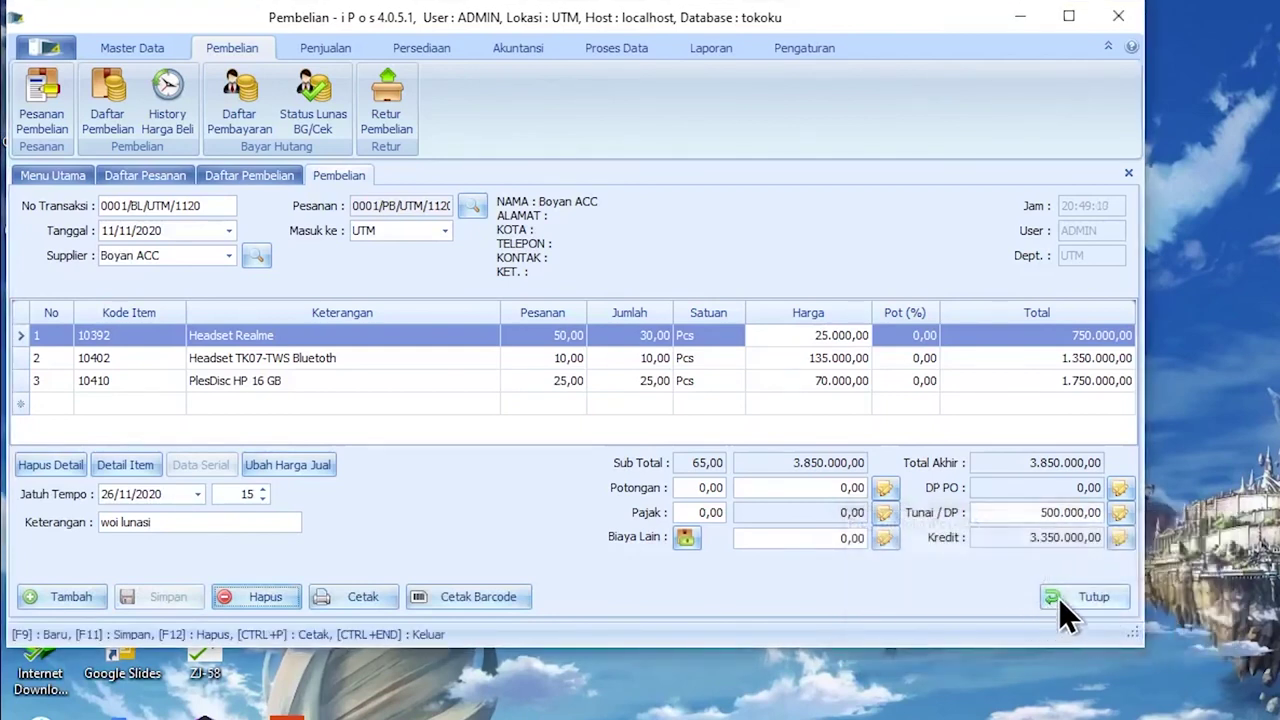
click(1073, 597)
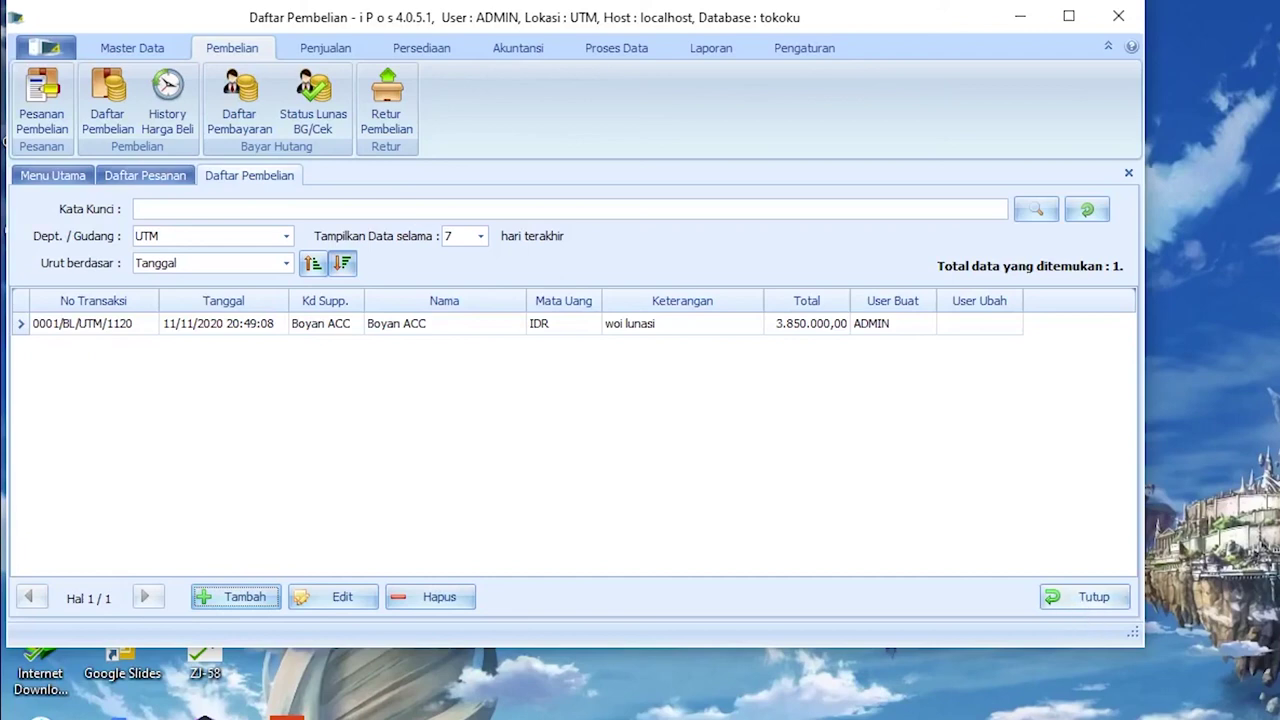
key(Return)
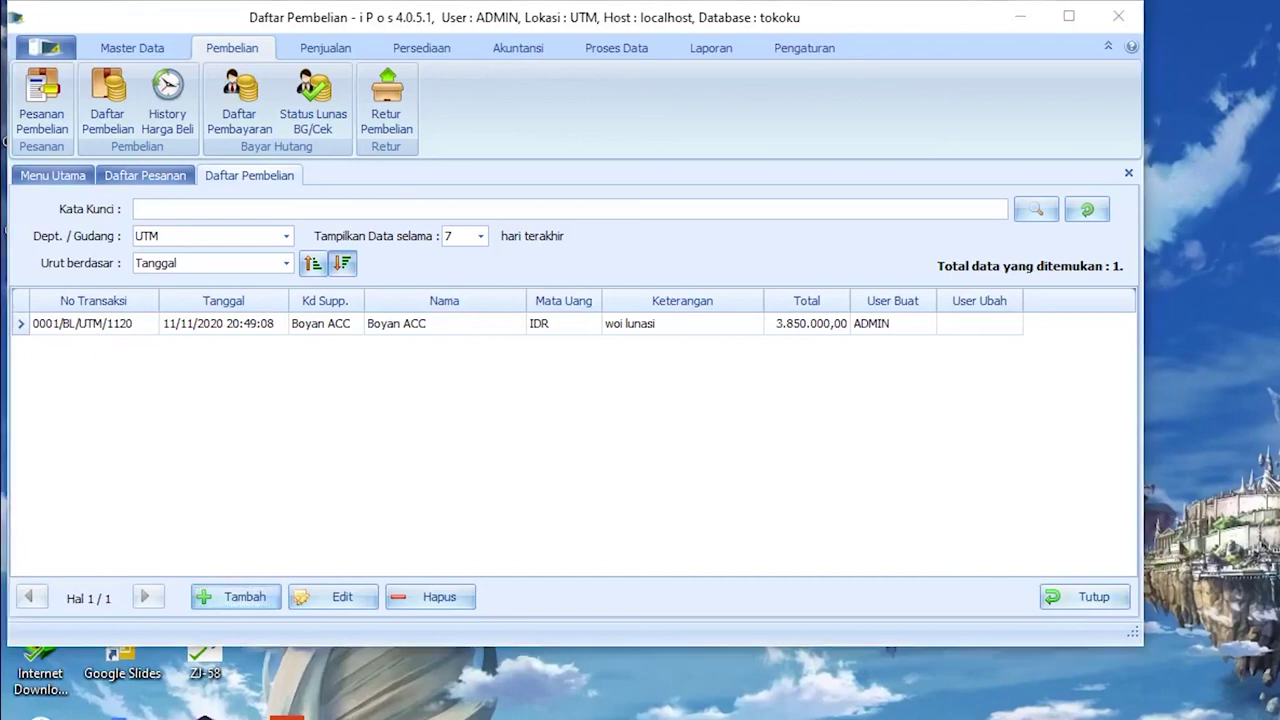